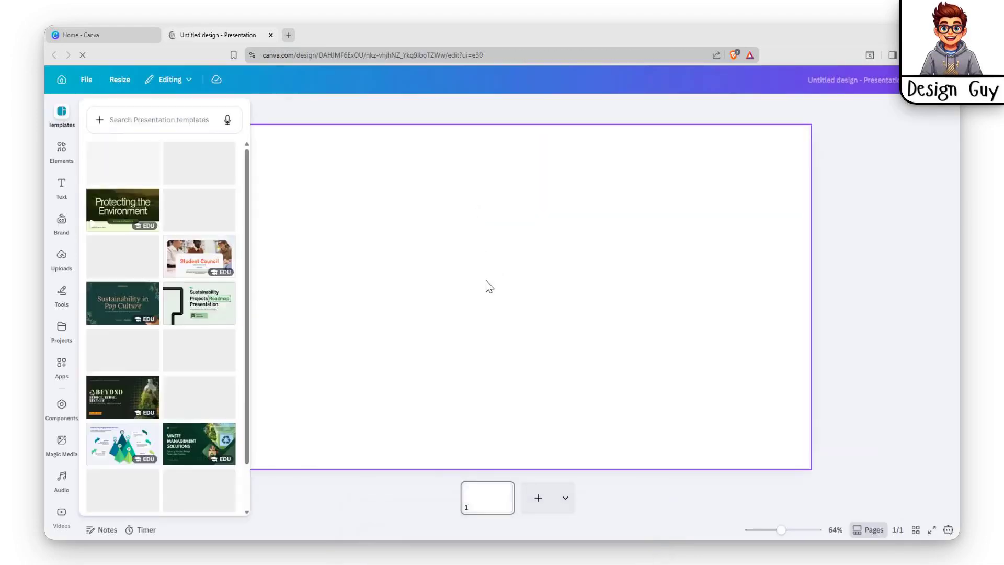
Step: Search the elements for "Sphinx" and generate AI images from the same prompt
click(61, 152)
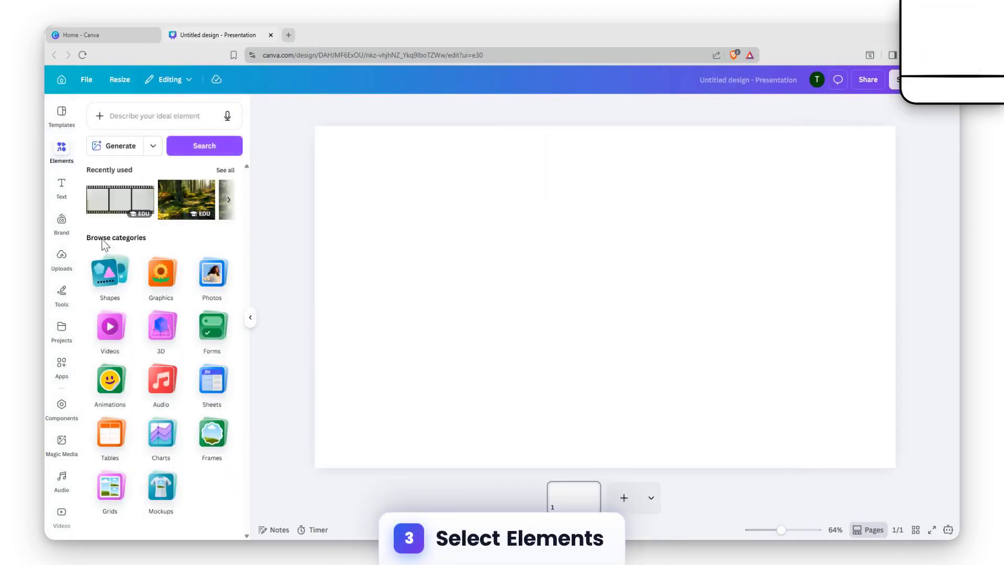
click(162, 120)
text(S)
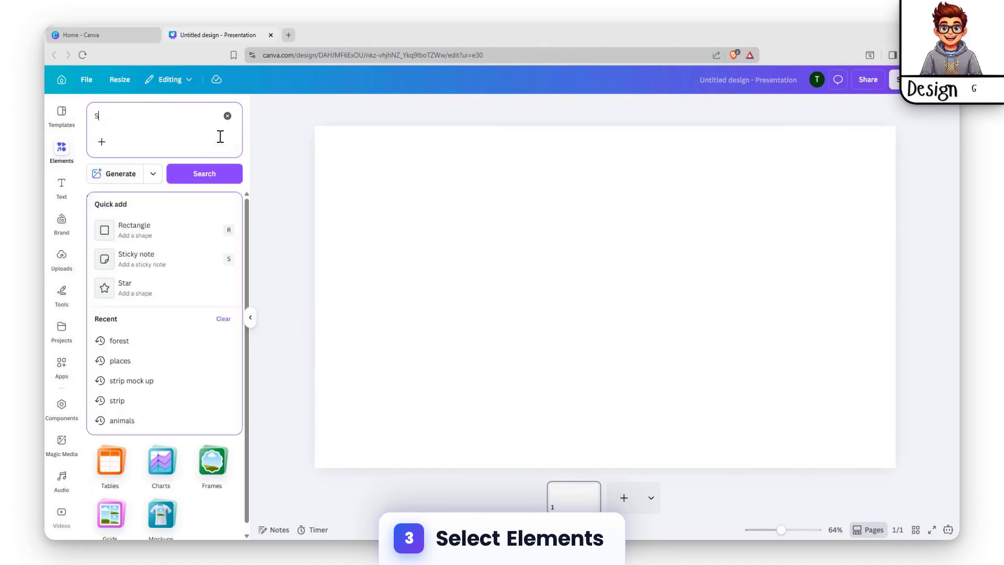
text(phinx)
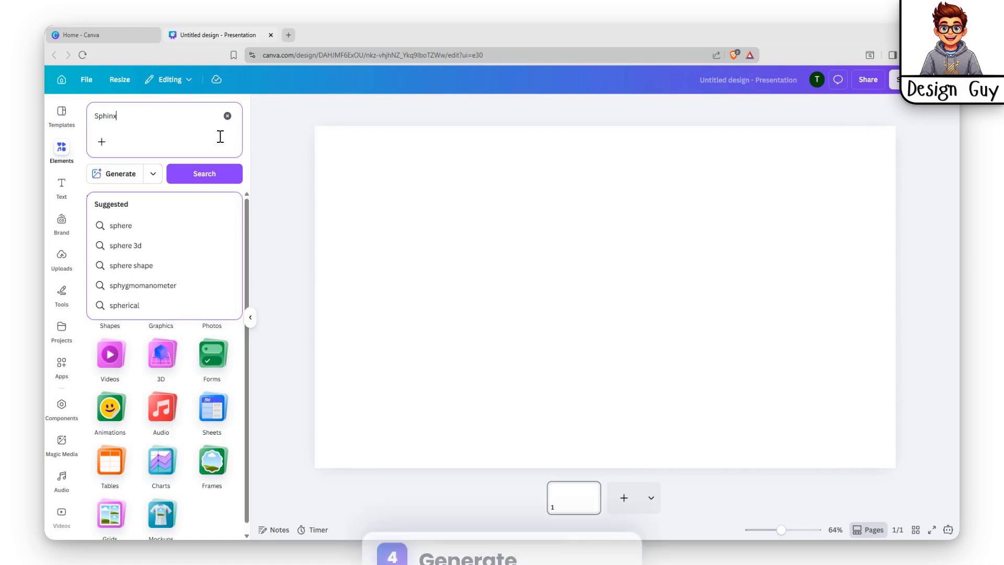
key(Return)
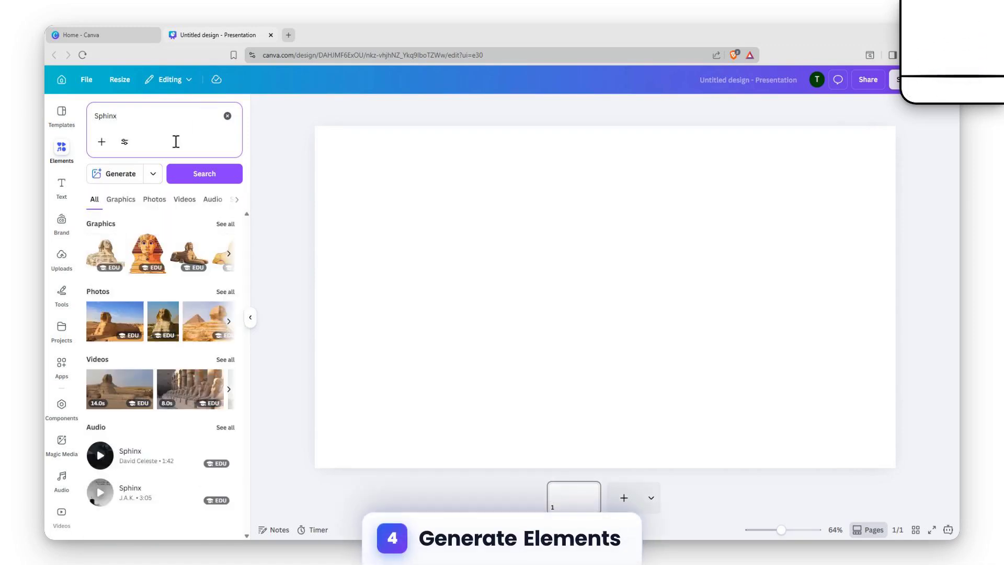
click(115, 174)
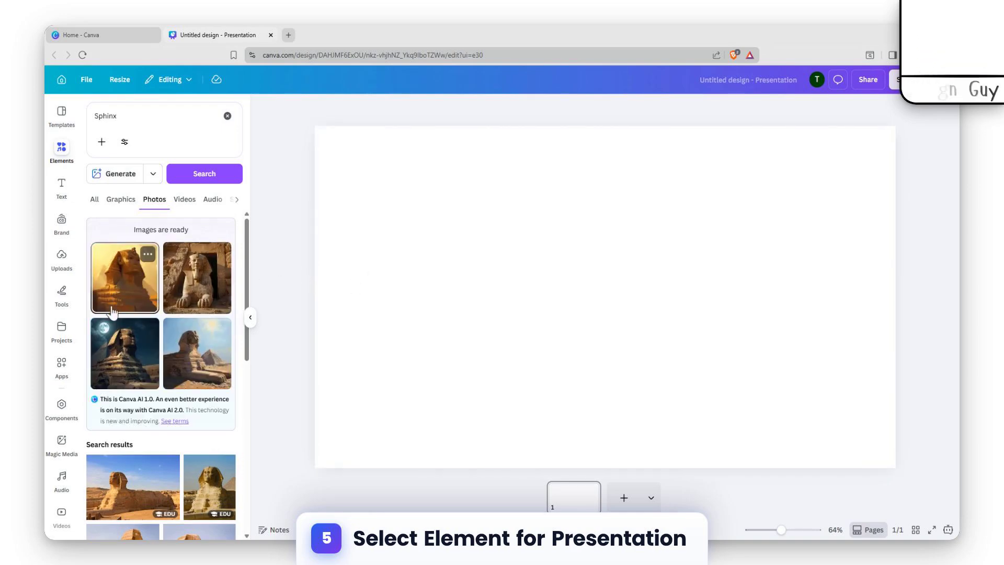
Step: Insert the first generated image, the golden sphinx, and enlarge and reposition it to cover the whole slide
click(128, 287)
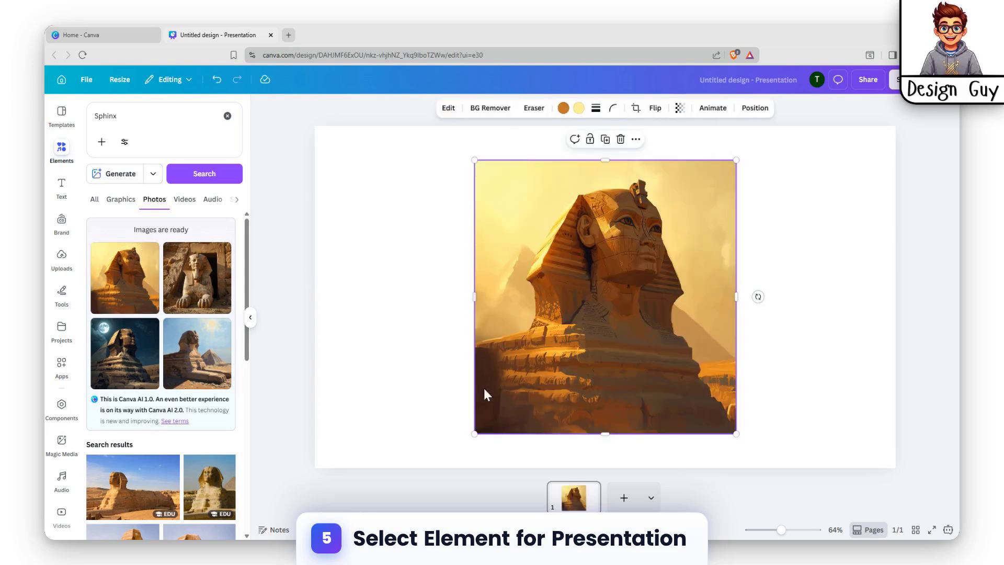
drag(479, 434, 417, 443)
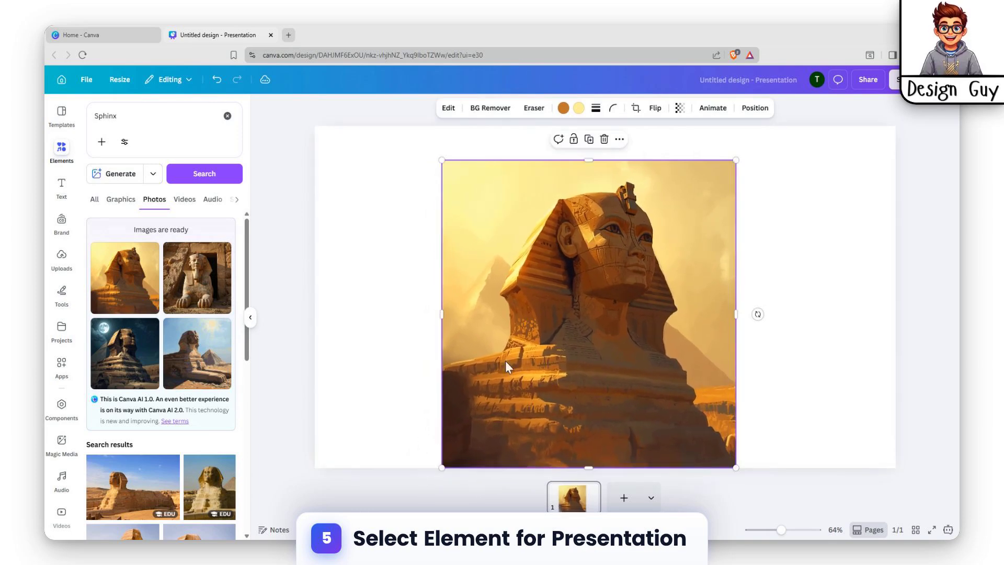
drag(738, 160, 768, 126)
drag(516, 229, 390, 222)
drag(659, 467, 840, 476)
drag(635, 374, 667, 343)
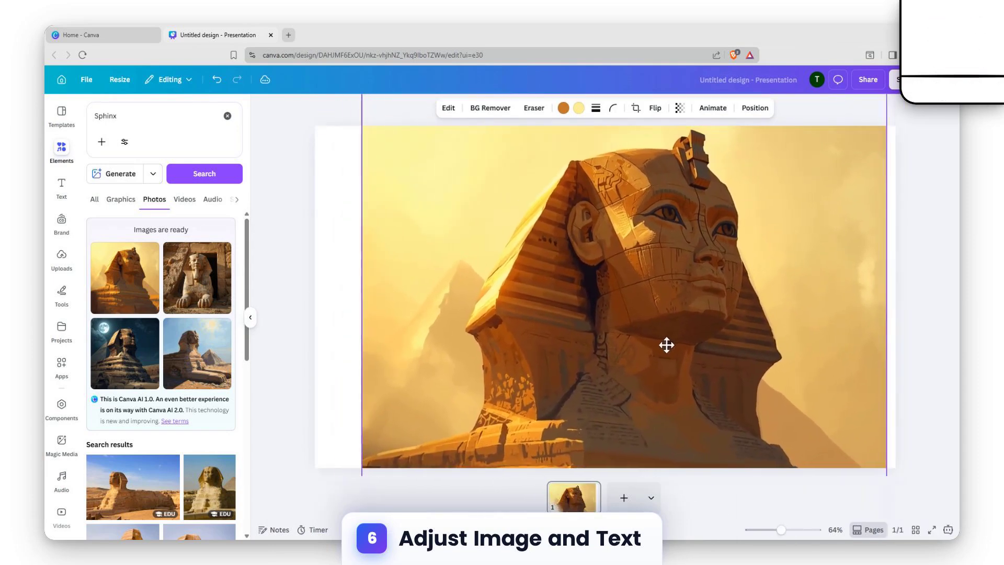
drag(346, 369, 313, 361)
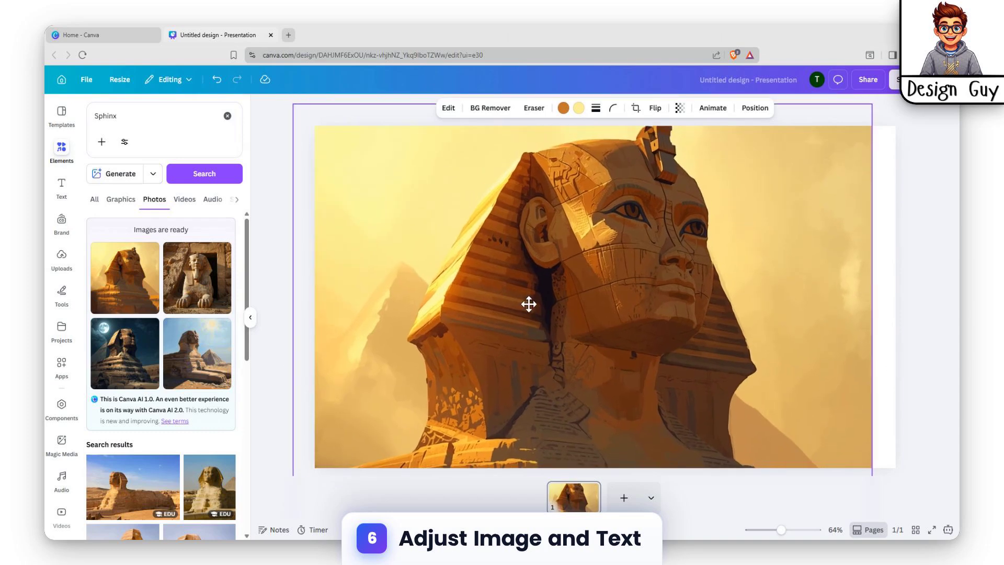
drag(550, 299, 551, 300)
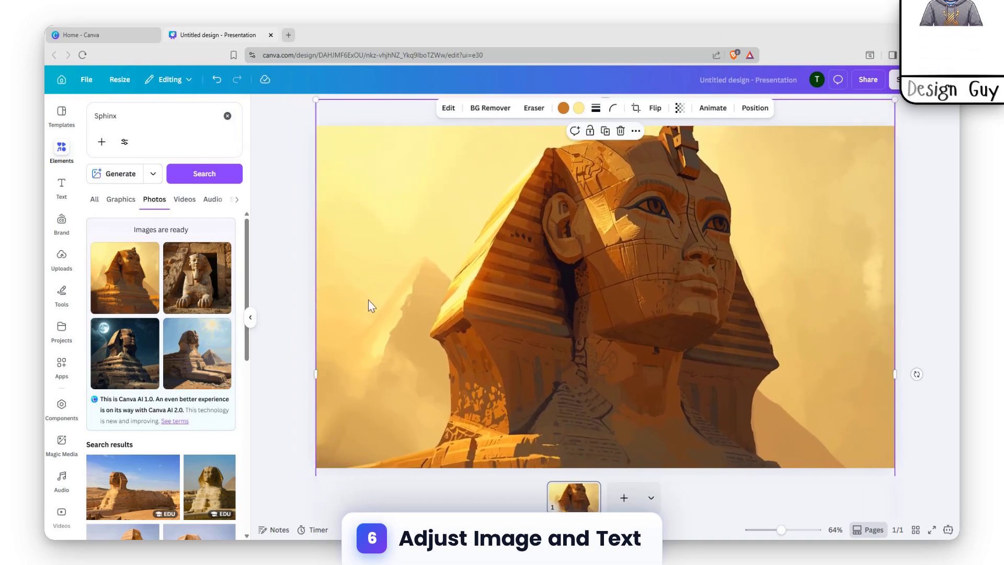
drag(314, 366, 312, 367)
Step: Add a heading to the slide that reads "SPHINX"
click(62, 186)
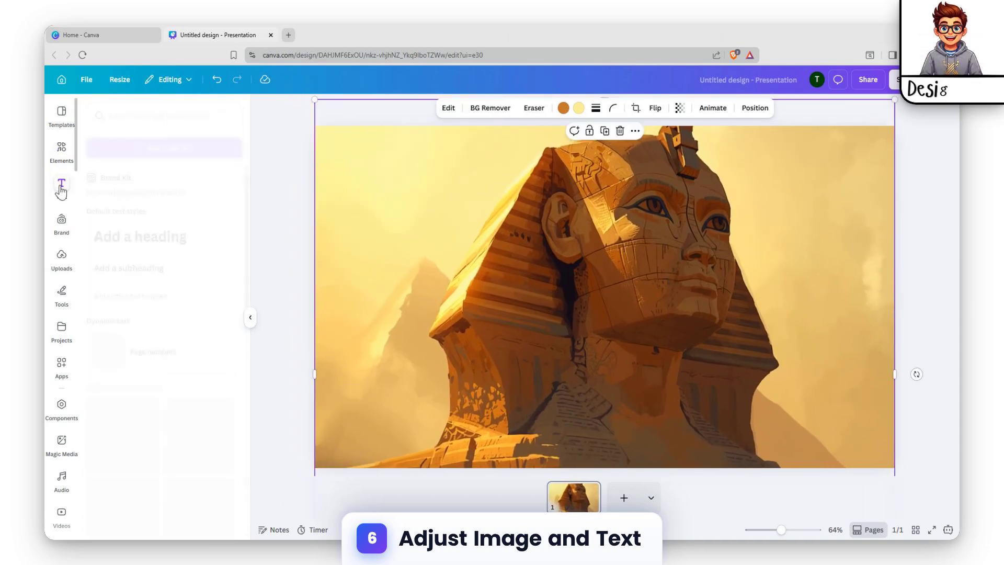
click(157, 236)
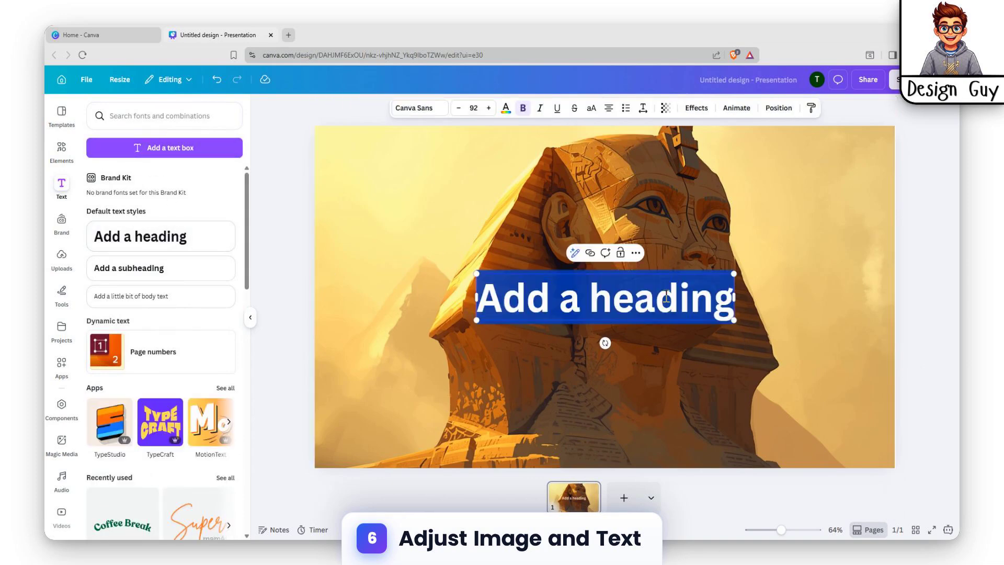
text(SP)
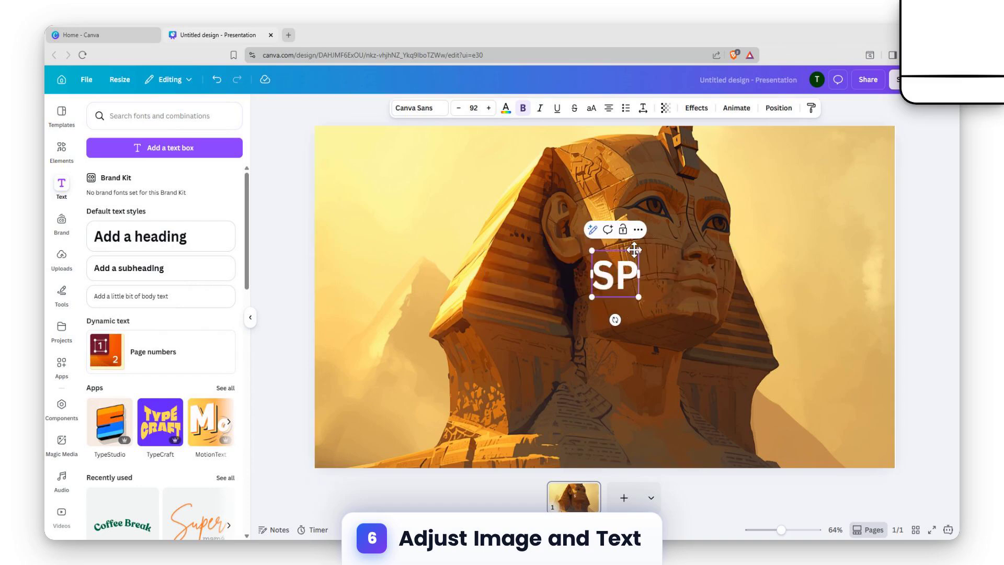
text(HINX)
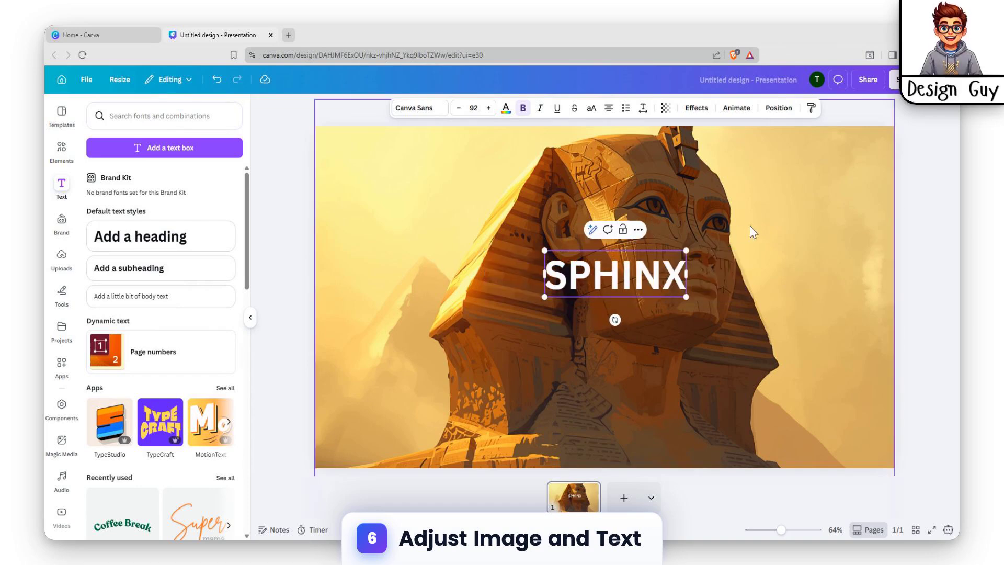
key(Escape)
Step: Apply the Hollow effect to the SPHINX heading with a thickness of 76
click(409, 110)
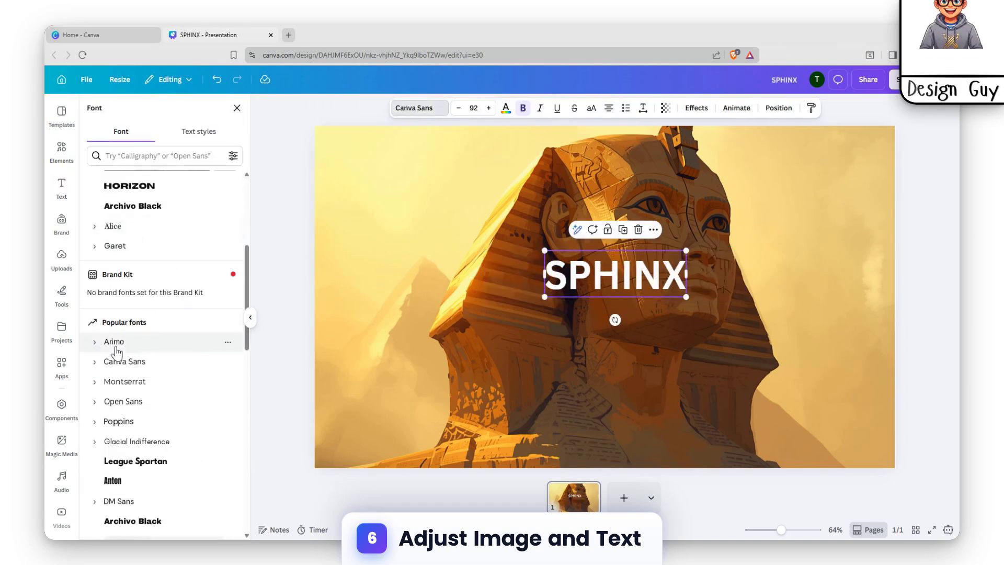
click(694, 113)
scroll(188, 314, down, 2)
scroll(131, 251, up, 2)
click(107, 277)
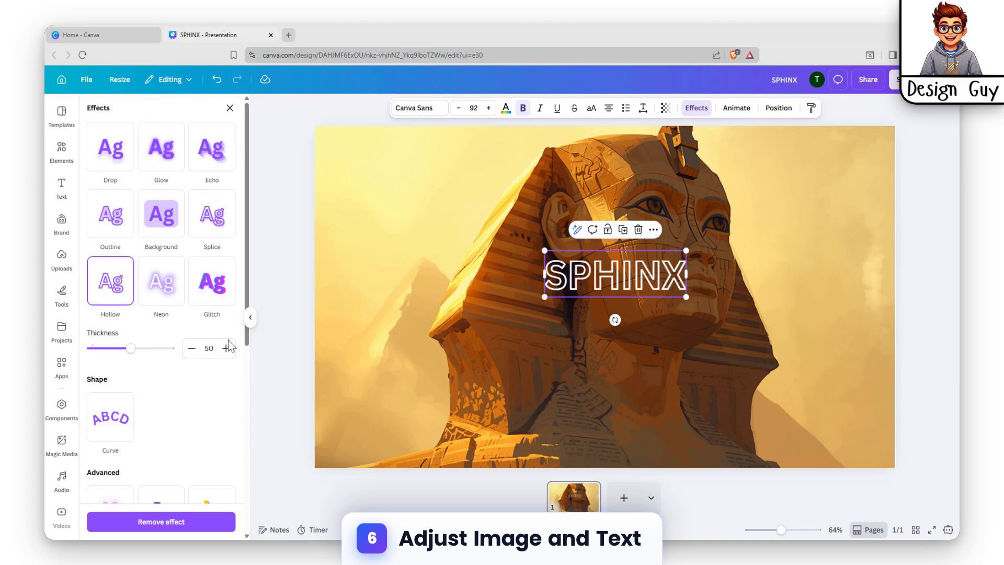
drag(129, 353, 157, 353)
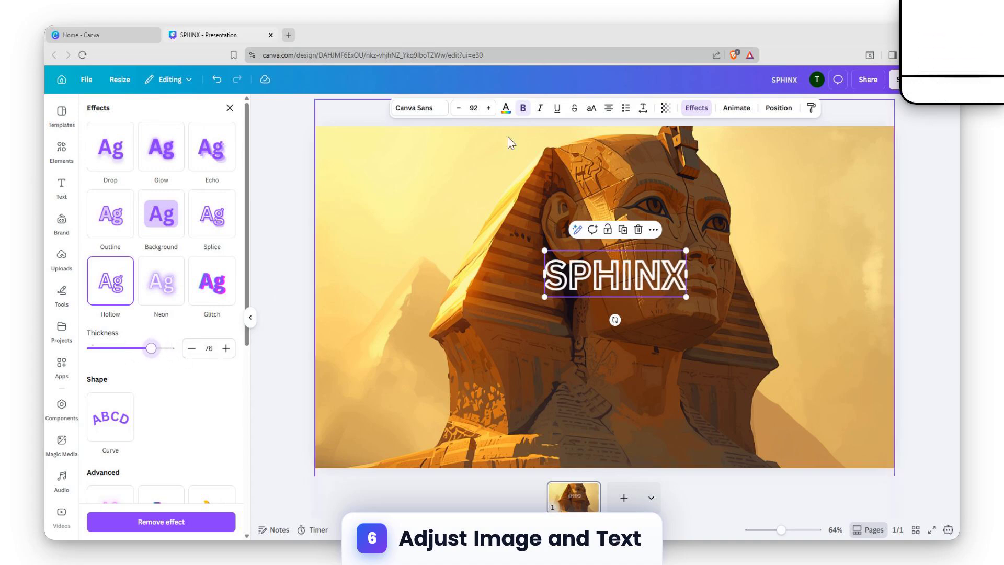
Step: Try several fonts on the SPHINX heading, including Roboto, League Spartan and DM Sans, and settle on Gagalin
click(438, 110)
scroll(209, 352, down, 3)
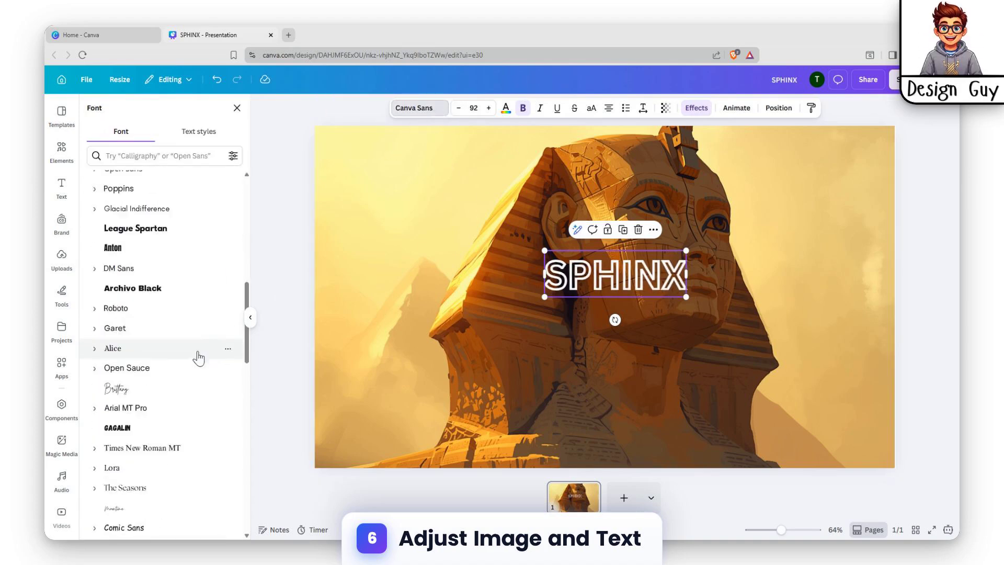
click(172, 291)
click(157, 308)
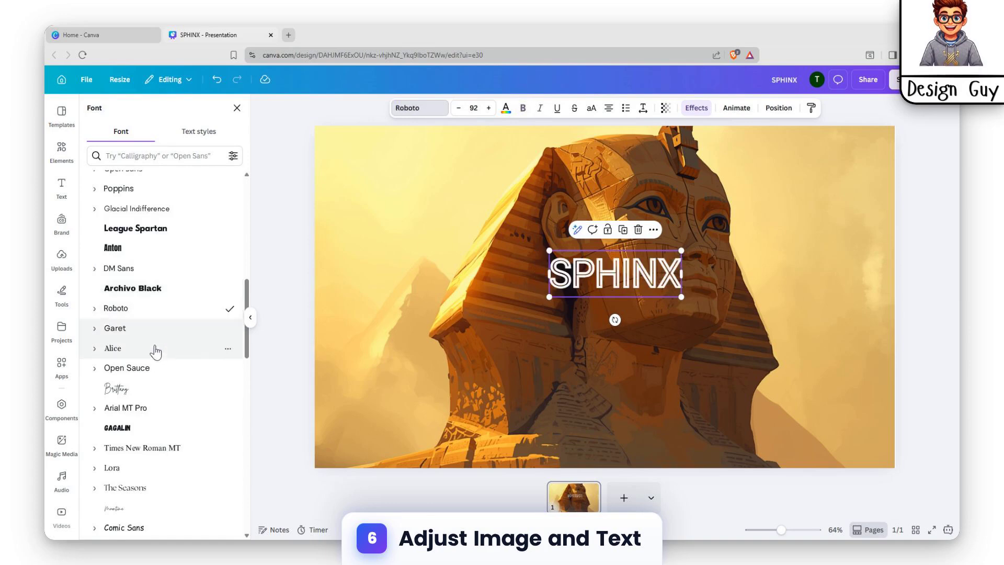
click(146, 348)
click(135, 229)
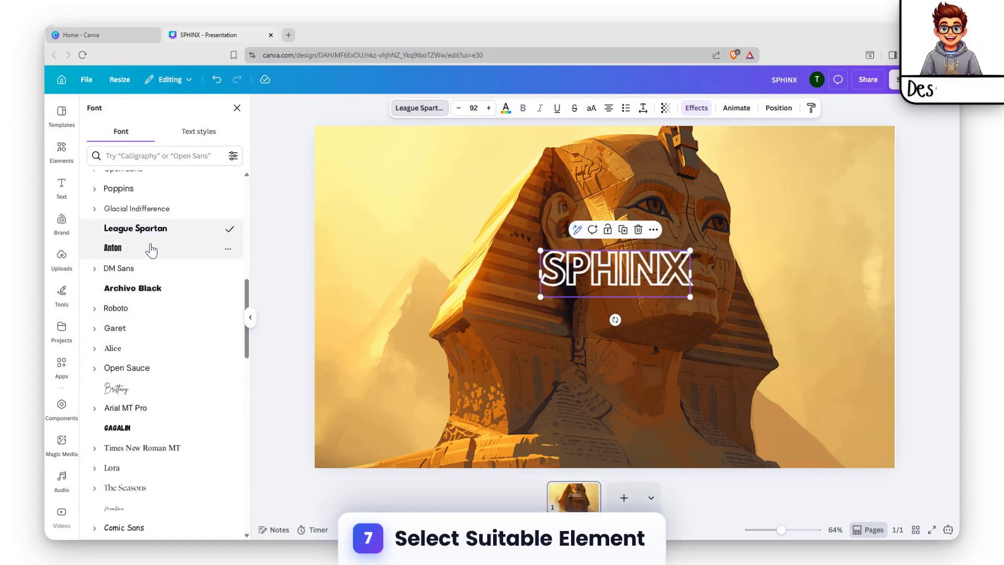
click(135, 271)
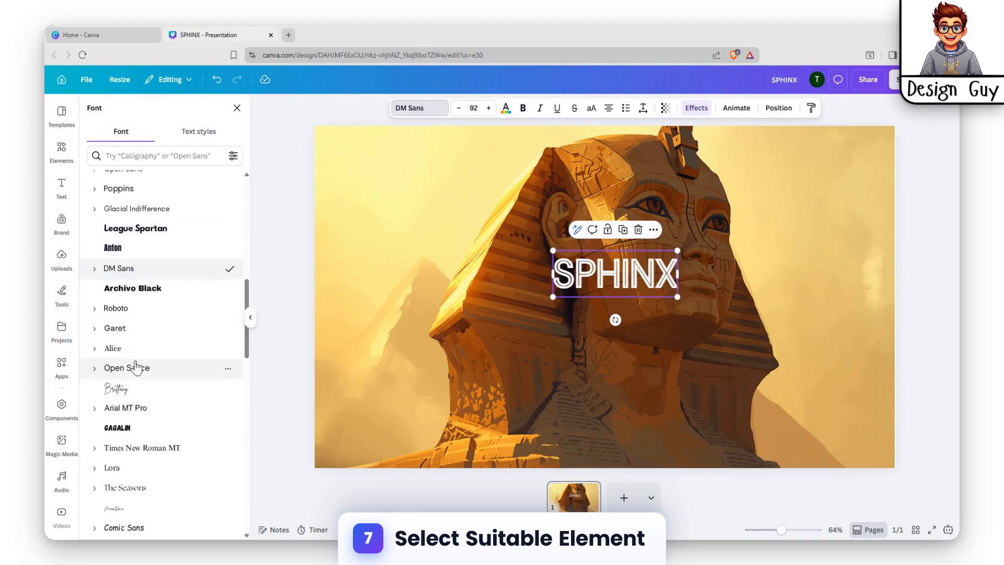
click(137, 395)
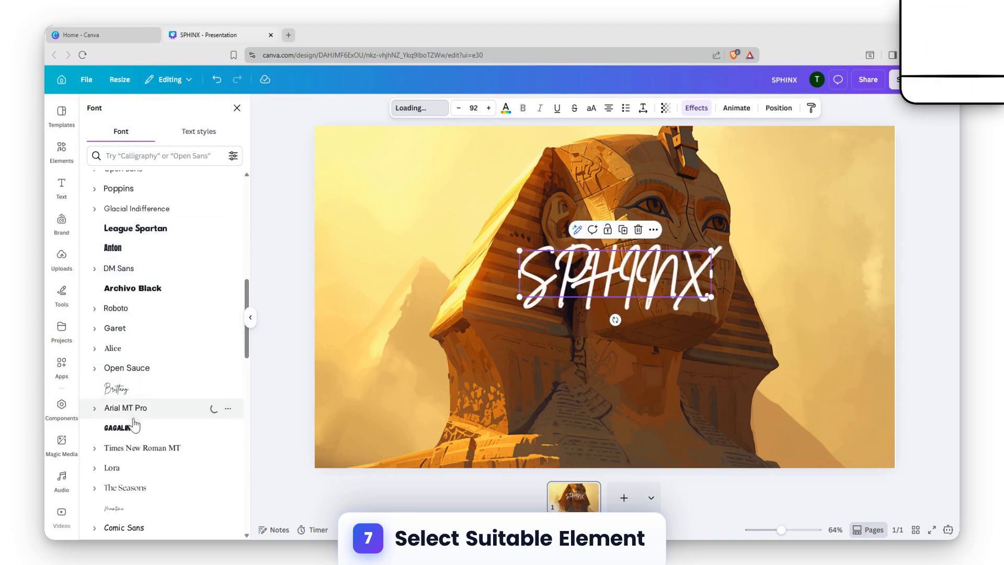
click(134, 428)
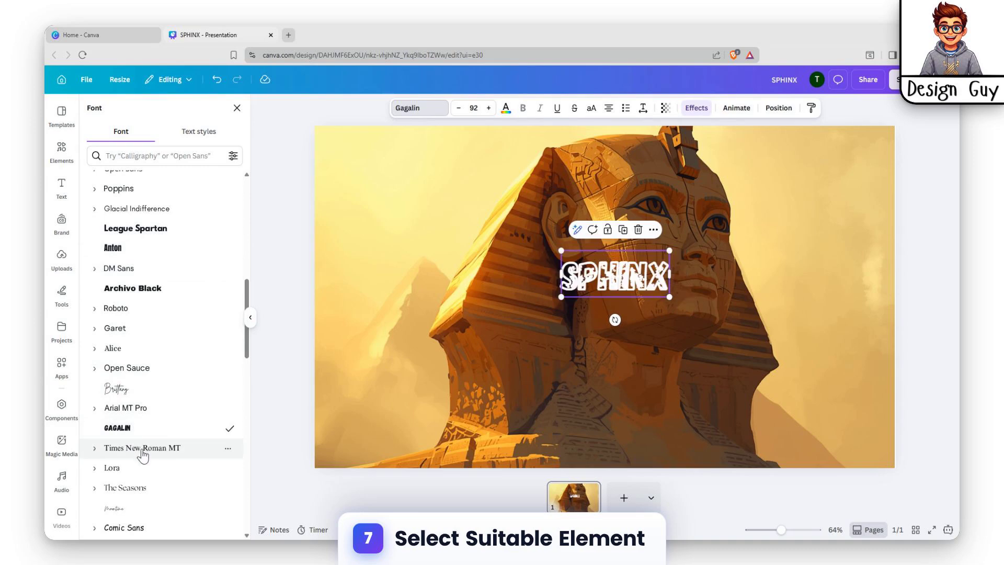
Step: Enlarge the SPHINX heading to about size 356 and place it centred along the slide's lower edge
drag(562, 250, 418, 189)
drag(670, 296, 840, 361)
drag(722, 270, 717, 369)
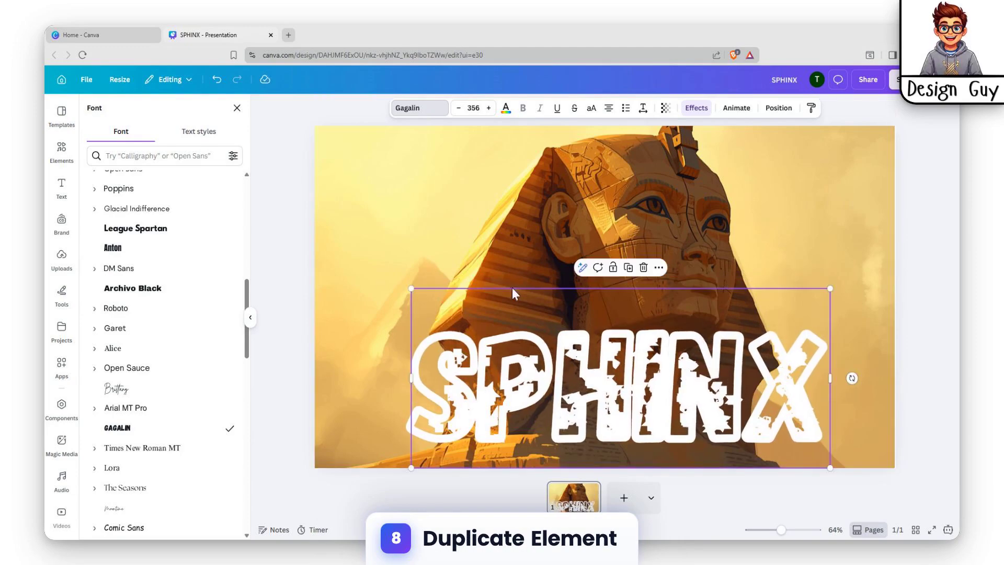
click(707, 190)
drag(644, 343, 641, 343)
click(735, 302)
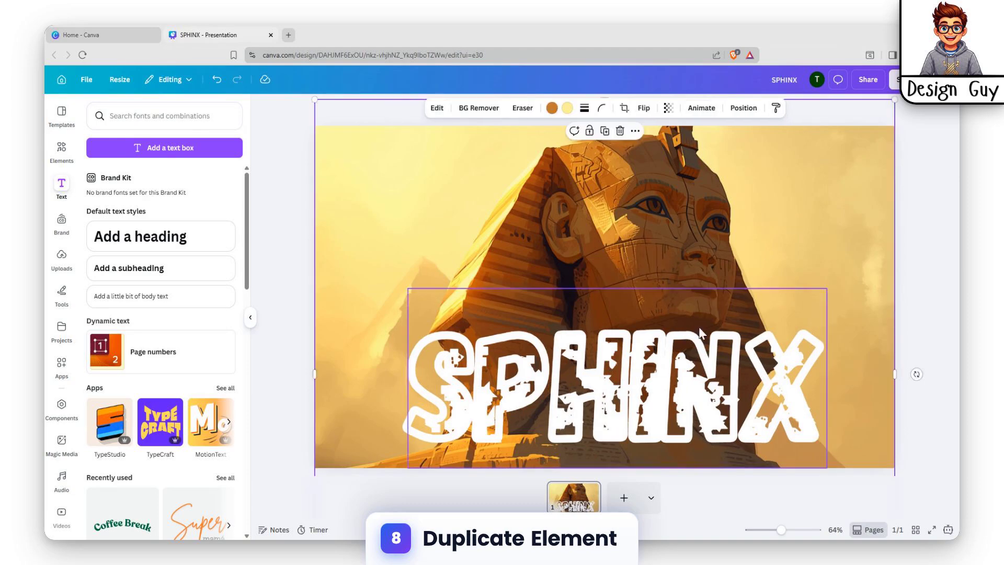
Step: Duplicate the slide and, on the copy, shrink the SPHINX heading to about size 187 in the slide's upper-right corner
click(571, 504)
key(ctrl+d)
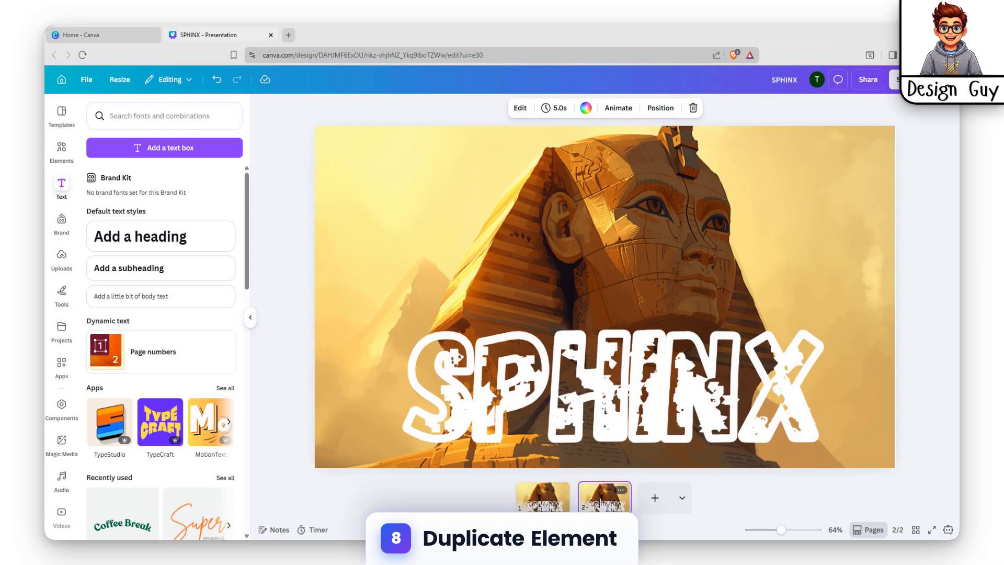
drag(565, 389, 632, 201)
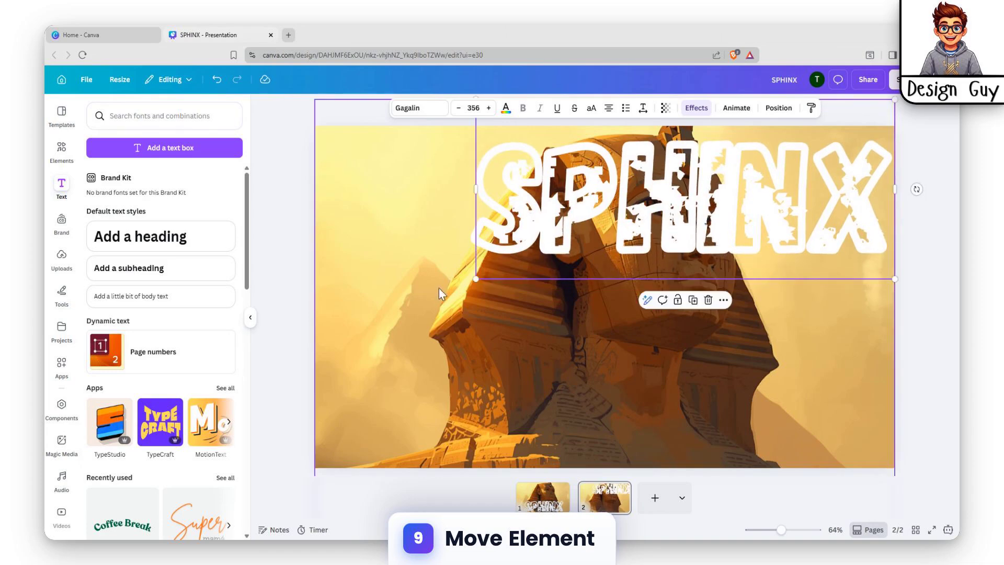
drag(482, 274, 481, 308)
drag(477, 126, 673, 212)
drag(825, 295, 825, 209)
Step: Shrink the sphinx image on the second slide so it fills only the area left of the heading
click(599, 266)
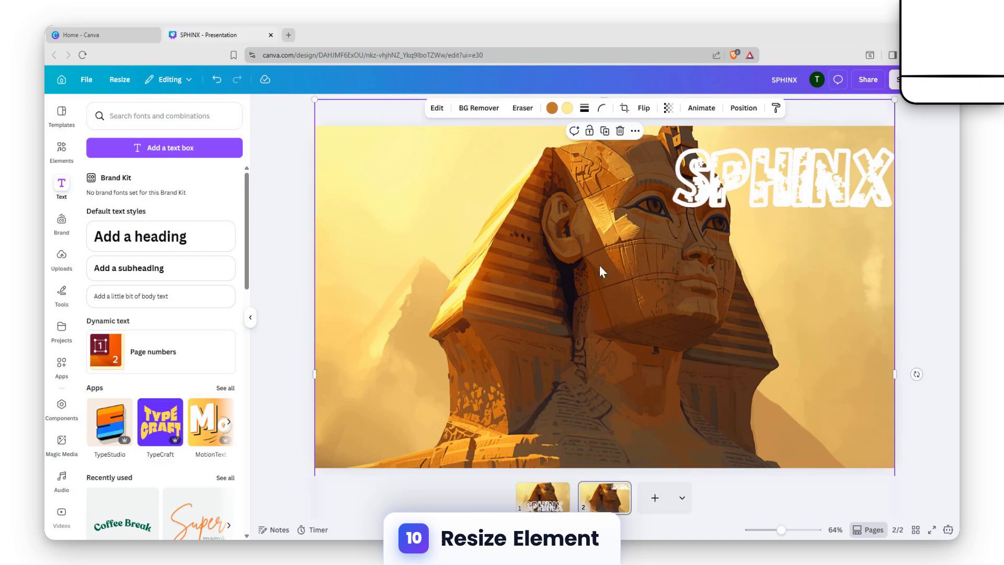
drag(671, 296, 672, 322)
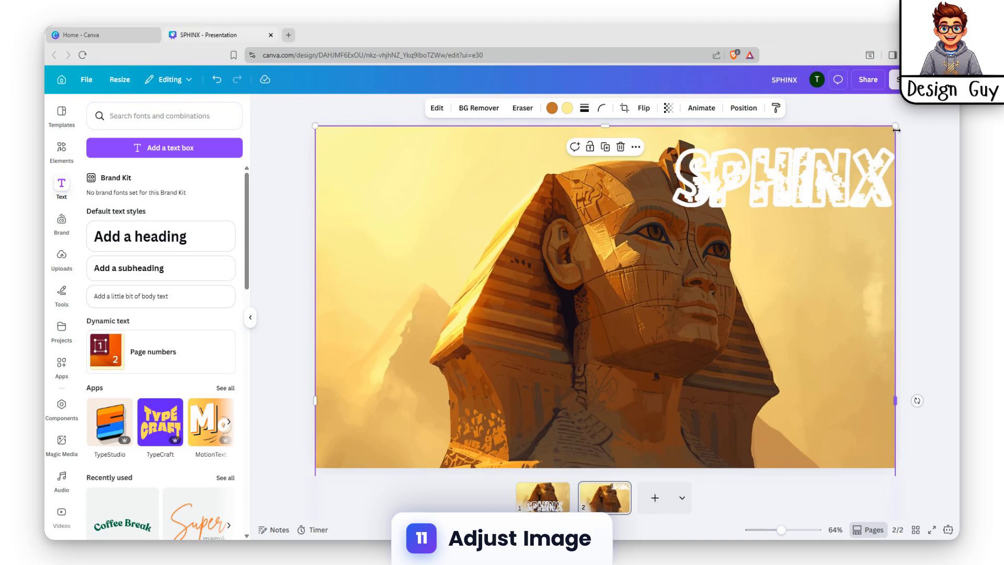
drag(895, 125, 672, 337)
drag(621, 361, 621, 152)
click(739, 195)
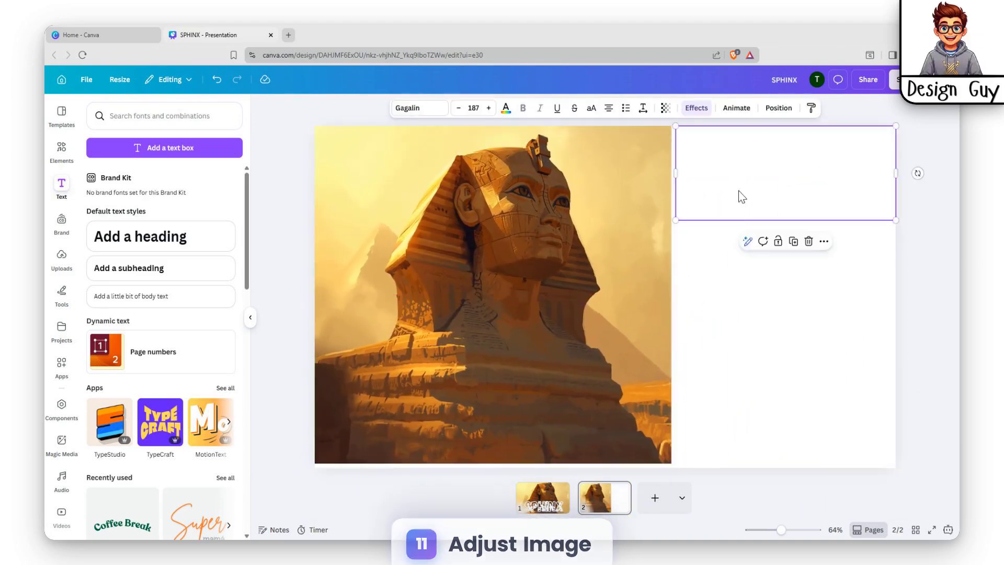
click(708, 255)
Step: Open Google in a new browser tab and search for "sphinx"
click(288, 35)
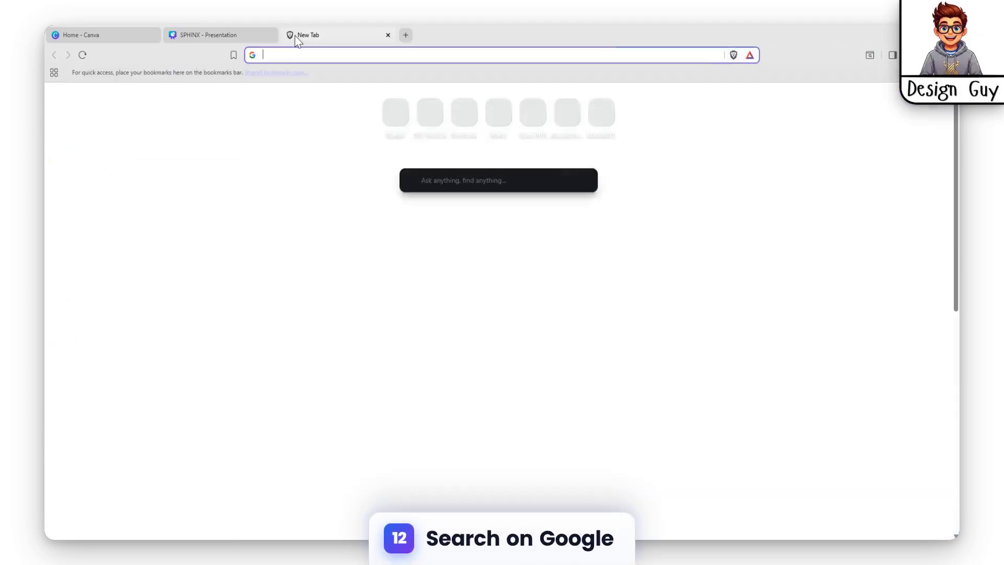
text(google.com)
key(Return)
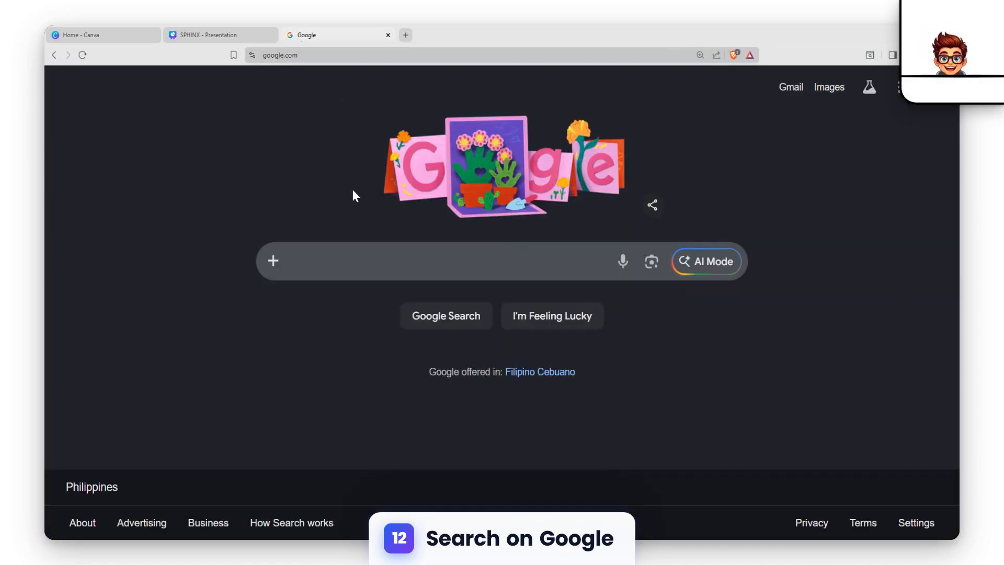
text(sphix)
key(BackSpace)
text(nx)
key(Return)
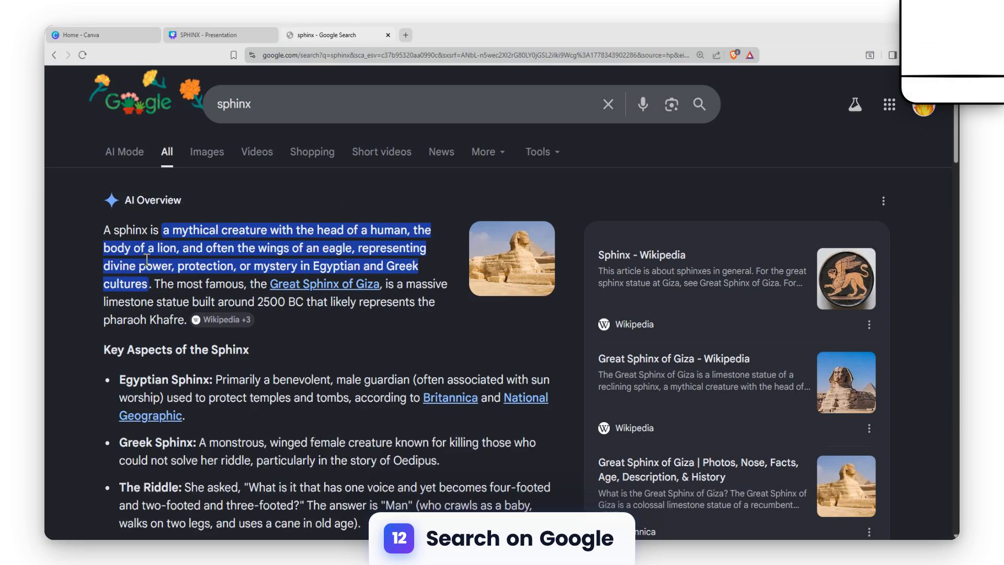
Step: Copy the AI Overview's opening paragraph about the sphinx and paste it as a subheading on the second Canva slide
drag(93, 229, 172, 318)
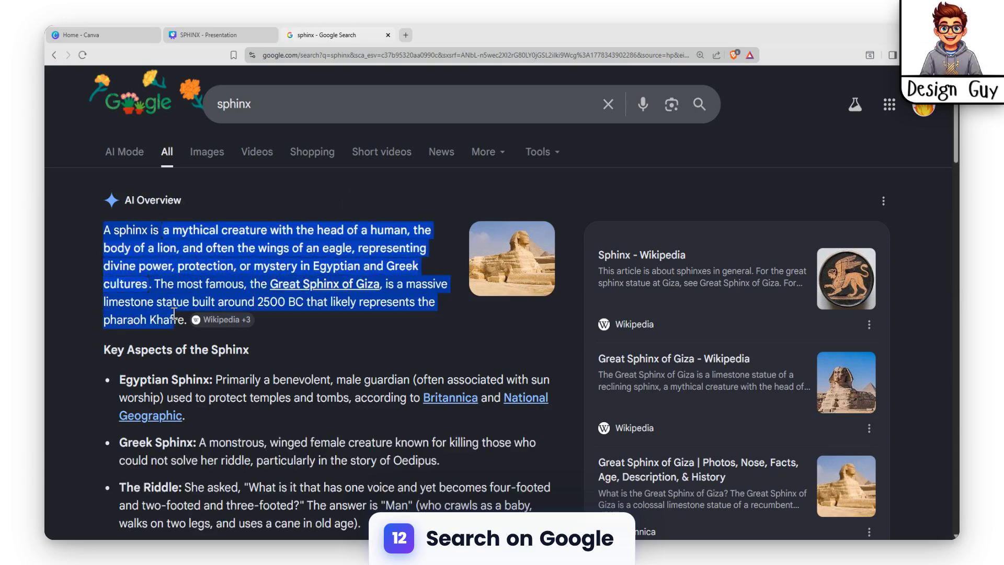
click(206, 35)
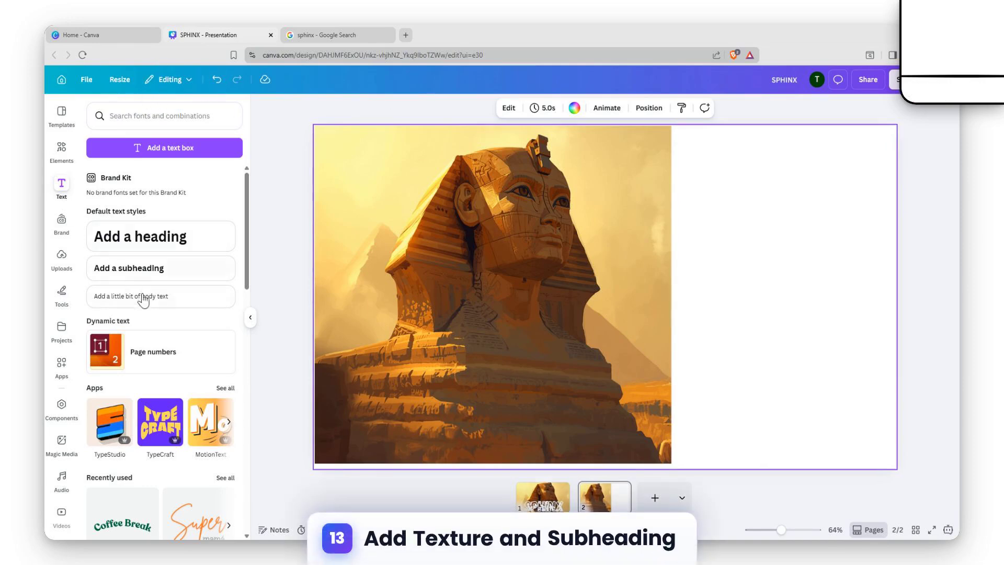
click(149, 275)
key(ctrl+v)
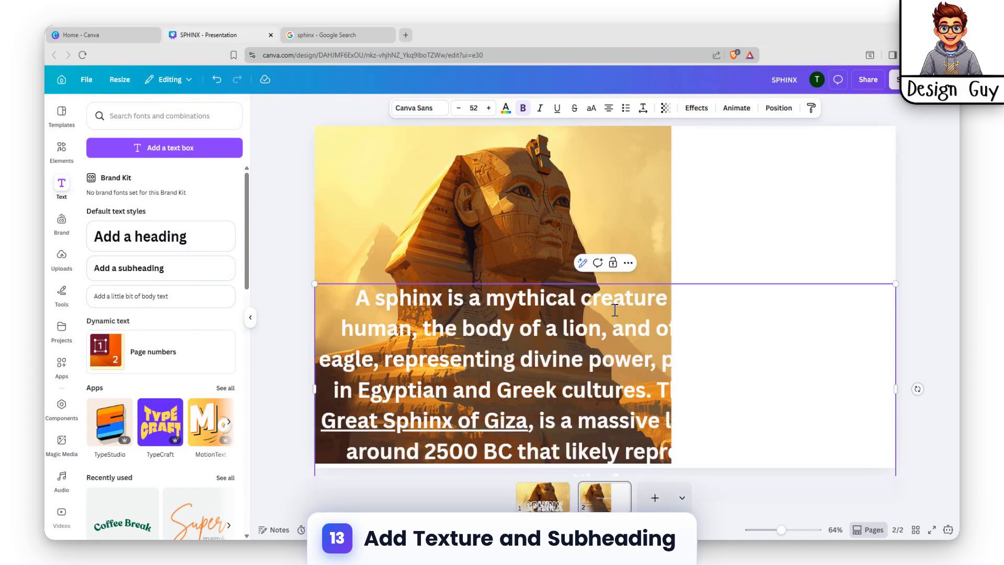
Step: Shrink the pasted paragraph to about size 28.2 and colour all its text with the orange-brown photo colour
drag(453, 299, 445, 329)
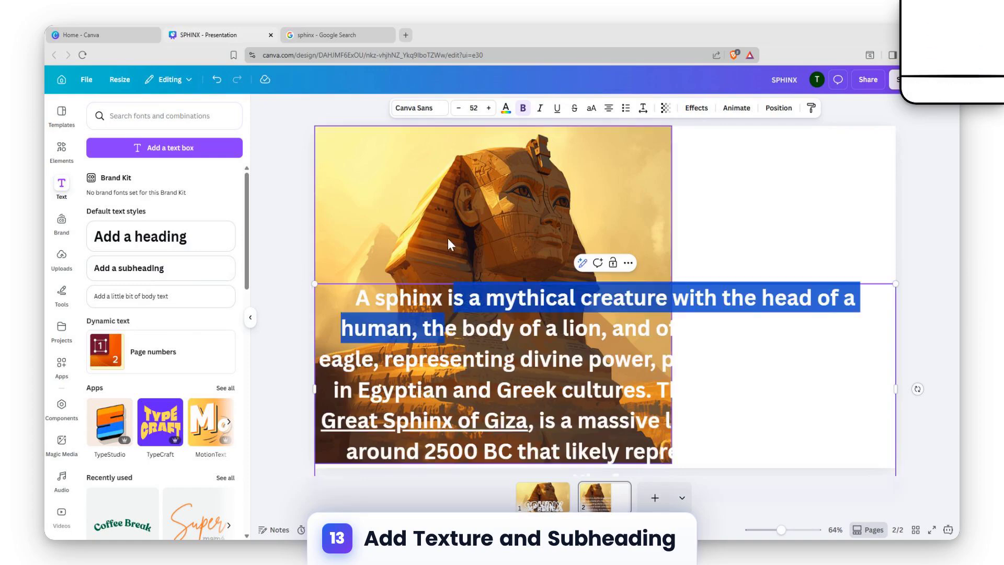
drag(315, 284, 580, 380)
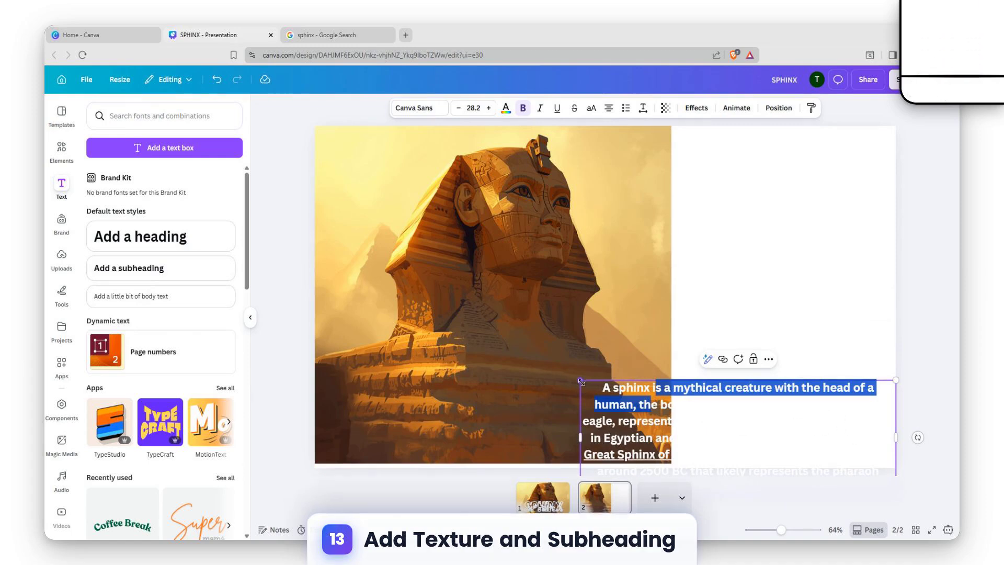
click(506, 109)
click(118, 354)
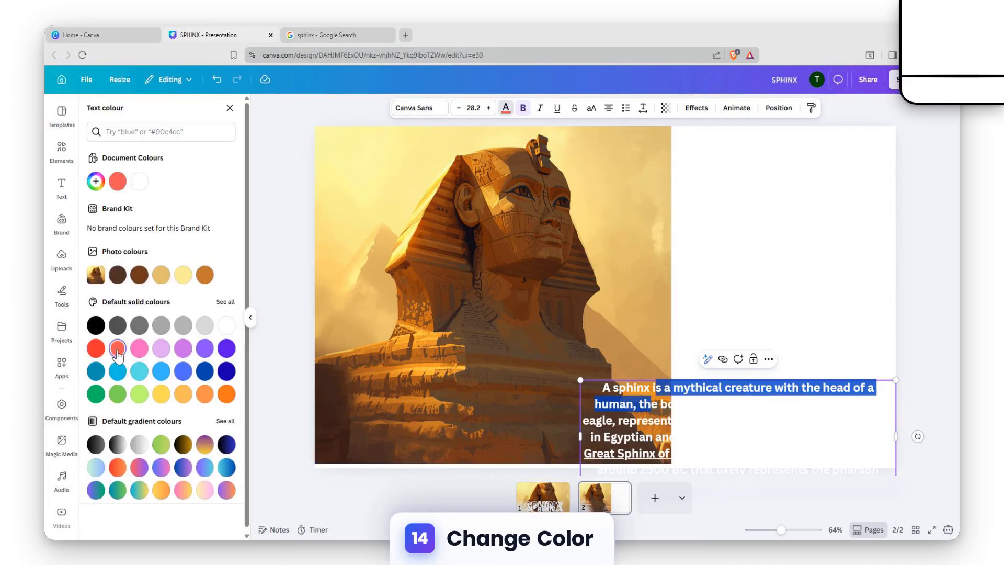
click(599, 386)
key(ctrl+a)
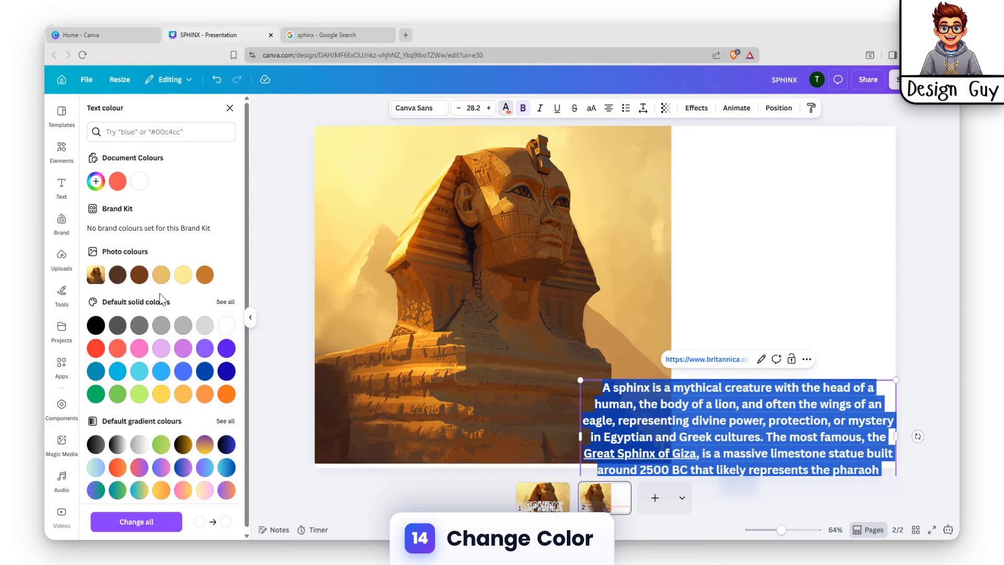
click(205, 281)
Step: Narrow the paragraph's text box and fit it with small side margins into the blank area beside the sphinx image
drag(614, 393, 642, 386)
click(776, 394)
drag(776, 394, 776, 274)
drag(584, 314, 446, 299)
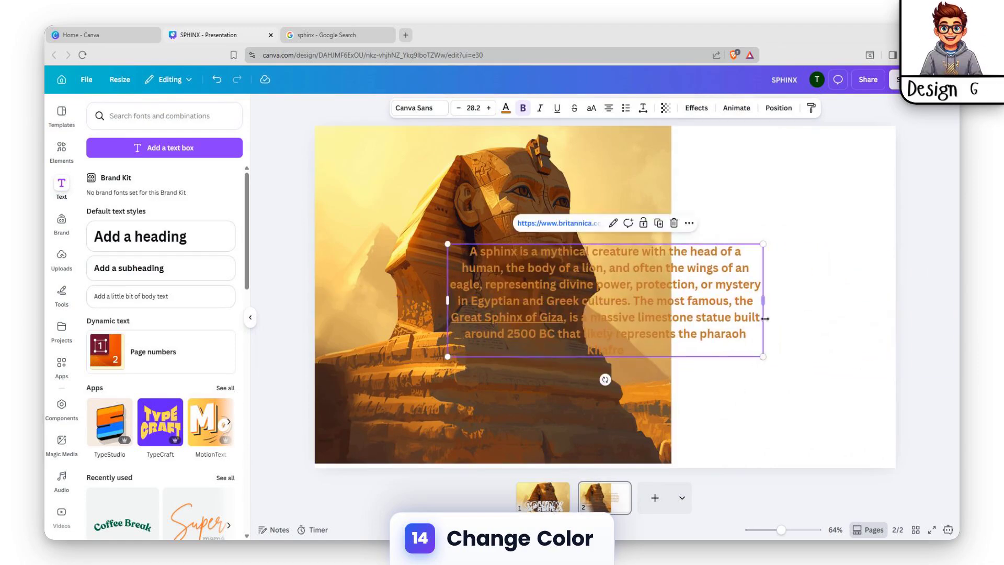
drag(762, 304, 671, 316)
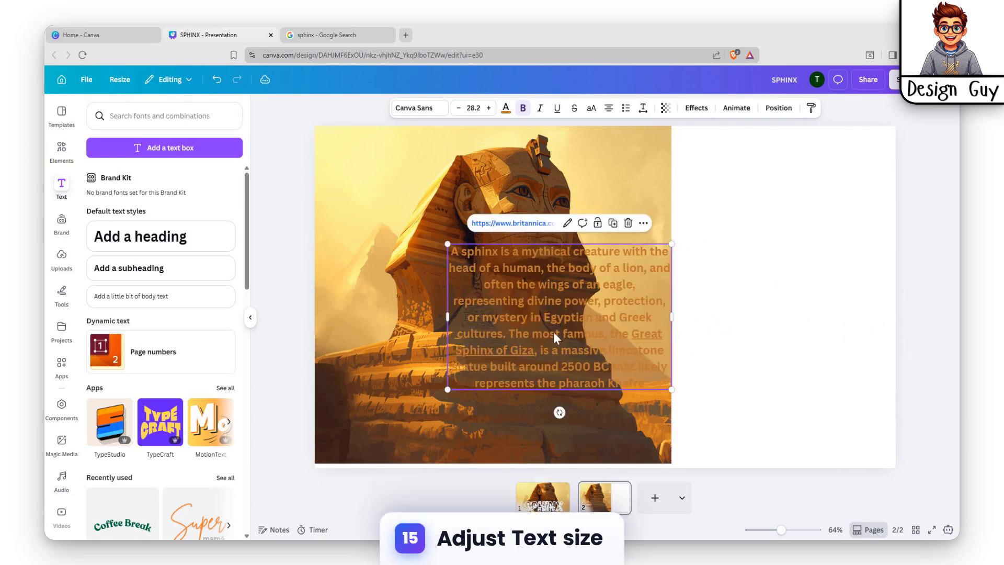
drag(540, 260, 751, 260)
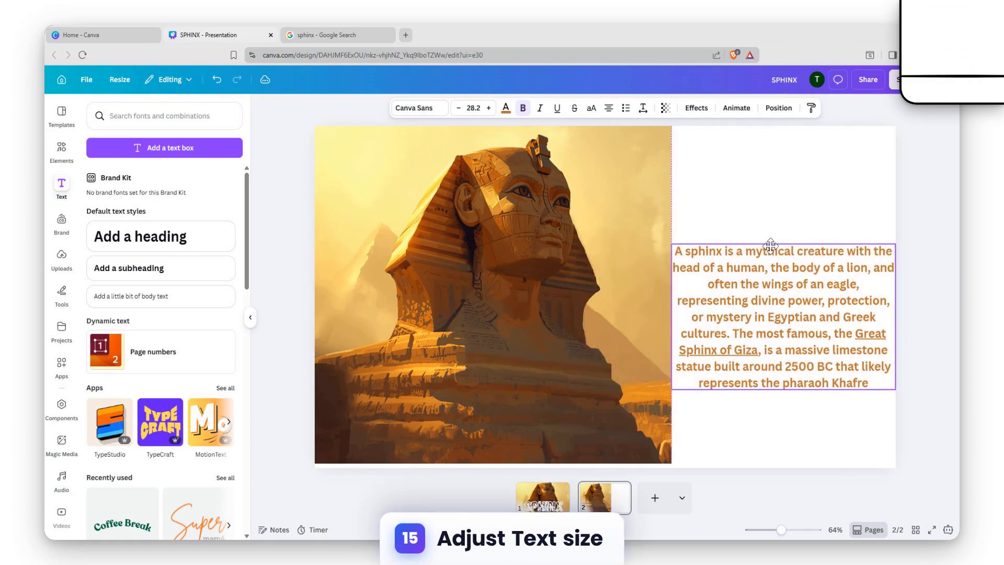
drag(671, 316, 678, 316)
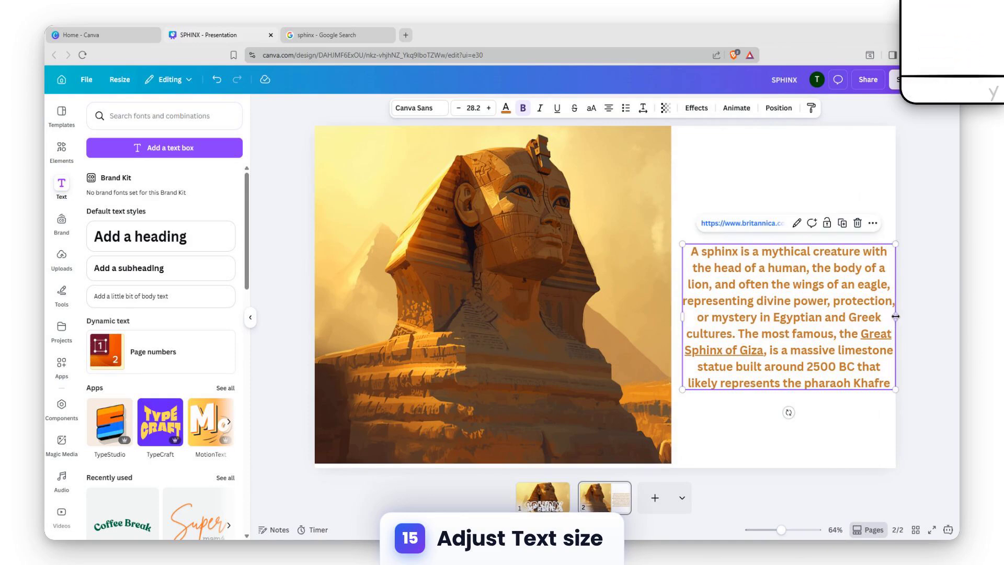
drag(895, 319, 889, 319)
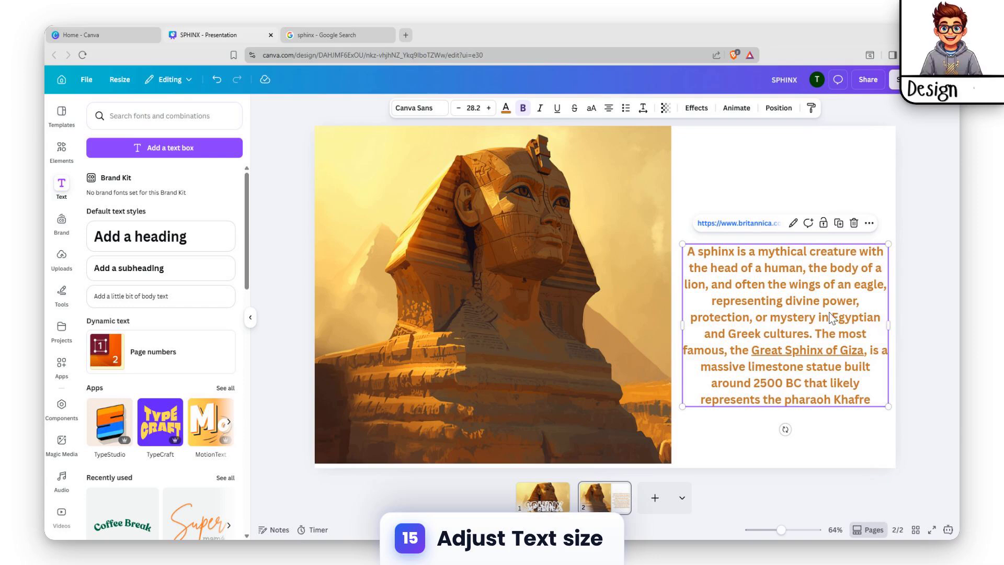
Step: Colour the second slide's SPHINX heading with the orange-brown photo colour and move the paragraph slightly closer beneath it
click(831, 172)
click(505, 109)
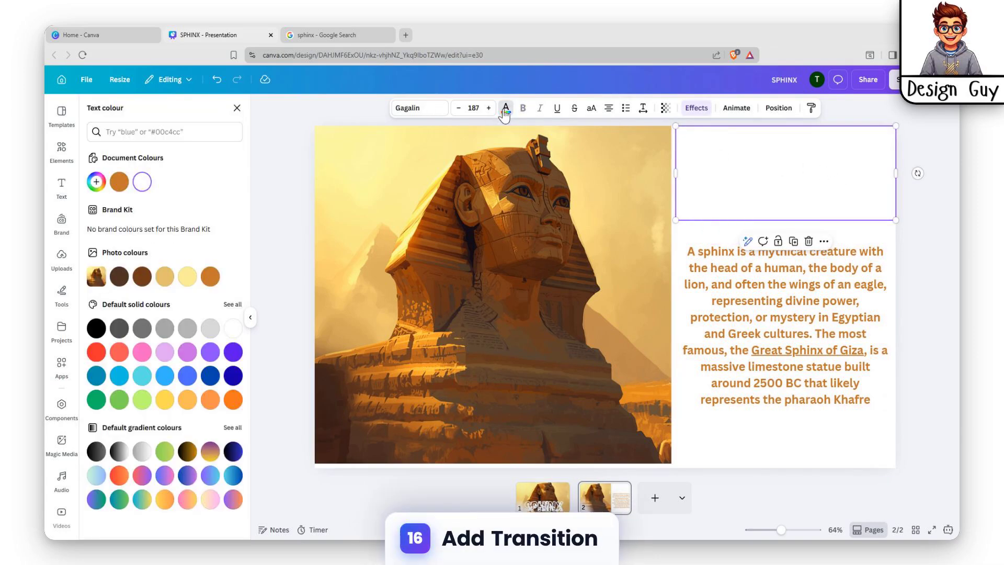
click(210, 276)
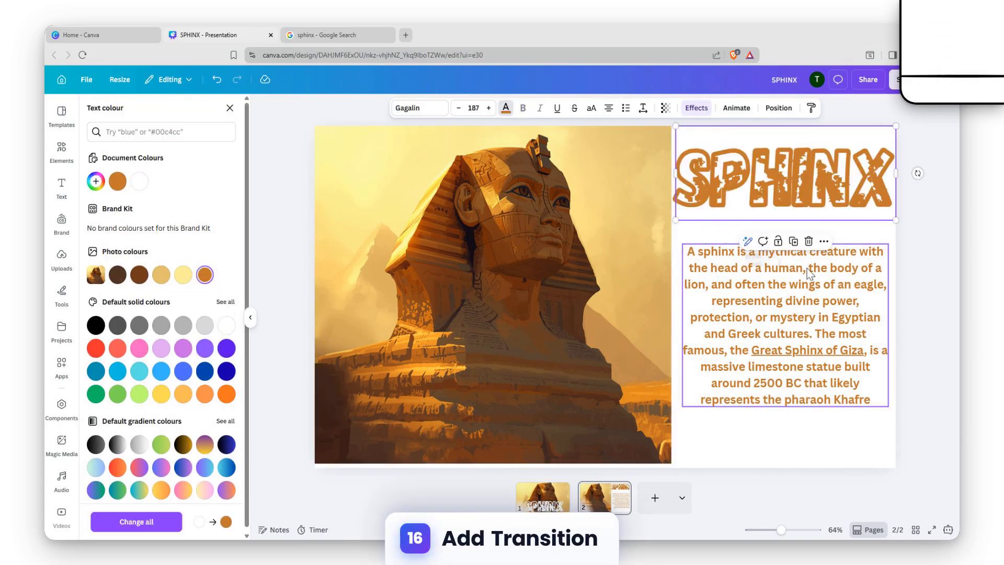
click(824, 318)
drag(824, 318, 816, 297)
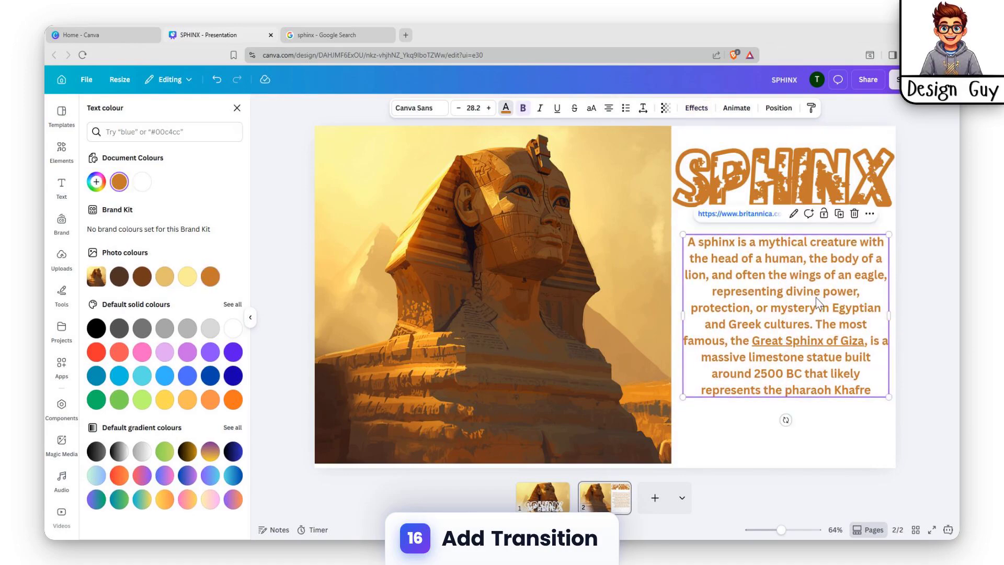
Step: Colour the SPHINX heading on the first slide with the same orange-brown document colour
click(543, 496)
click(572, 438)
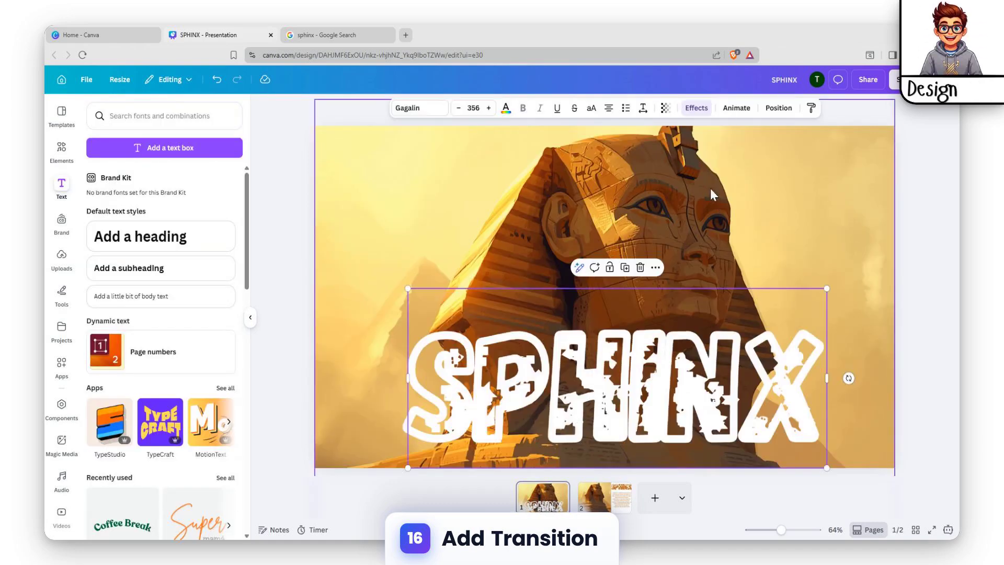
click(506, 110)
click(119, 182)
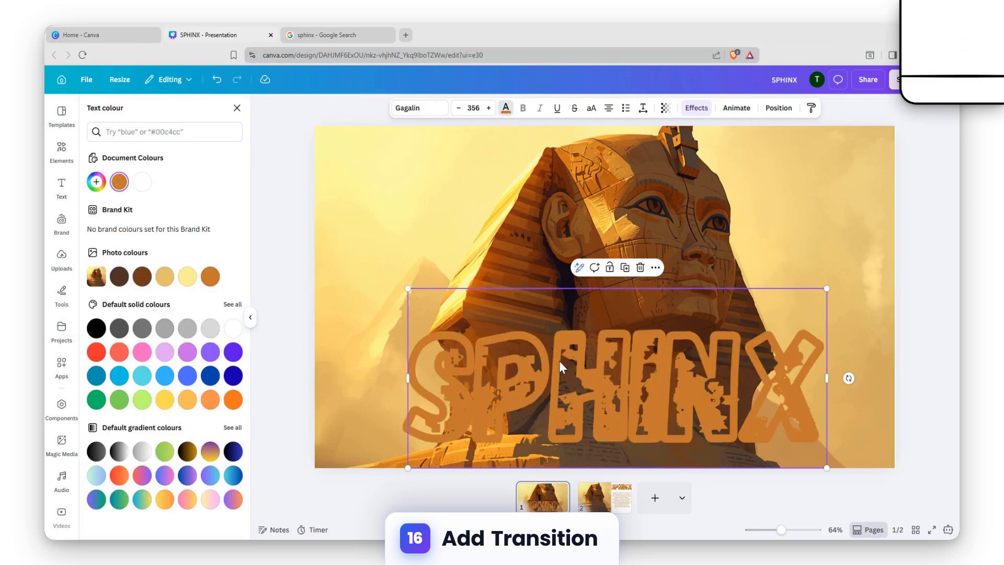
Step: Add a Match & Move transition between the two slides and set its duration to 2.5 seconds
click(595, 501)
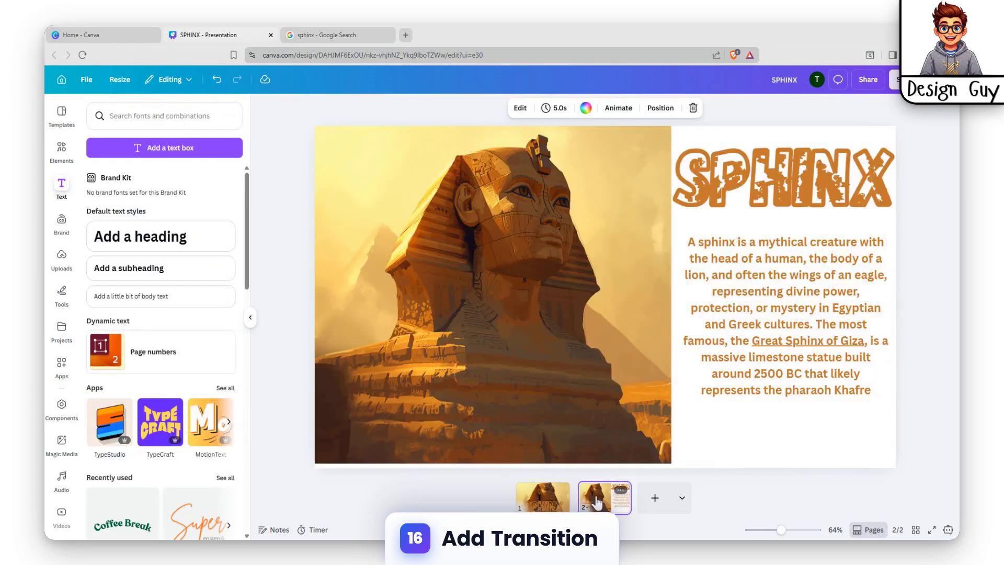
click(557, 505)
click(658, 354)
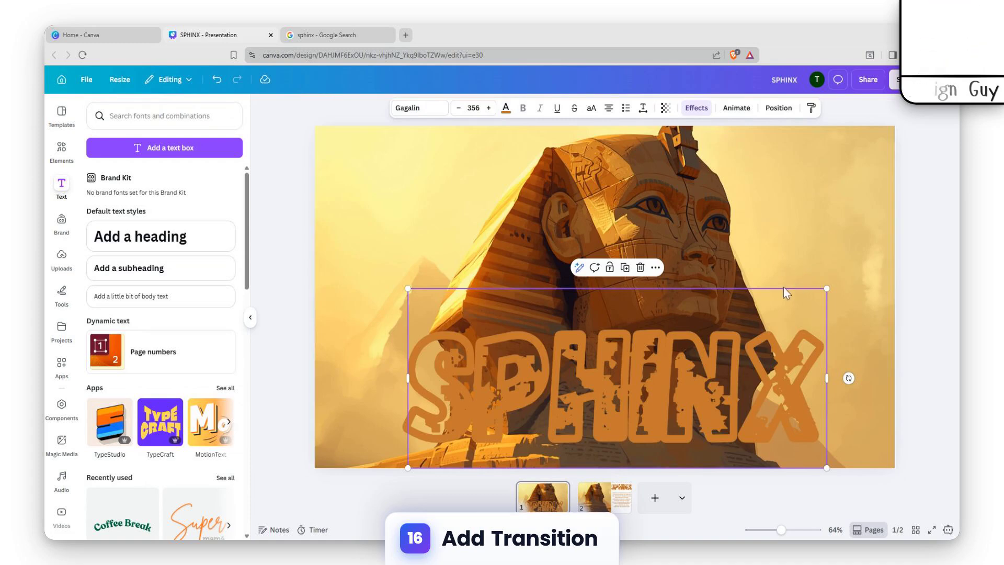
click(573, 503)
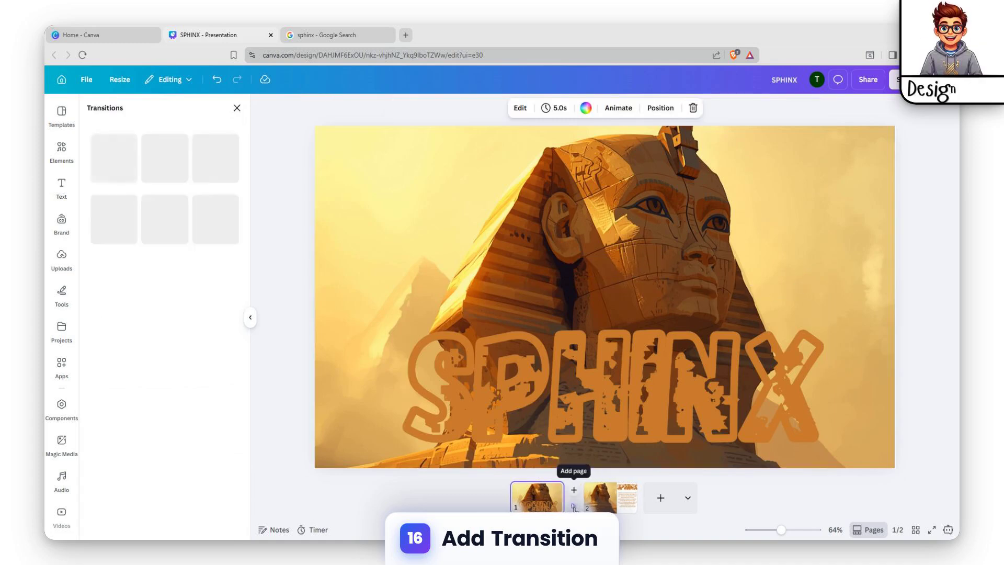
click(113, 295)
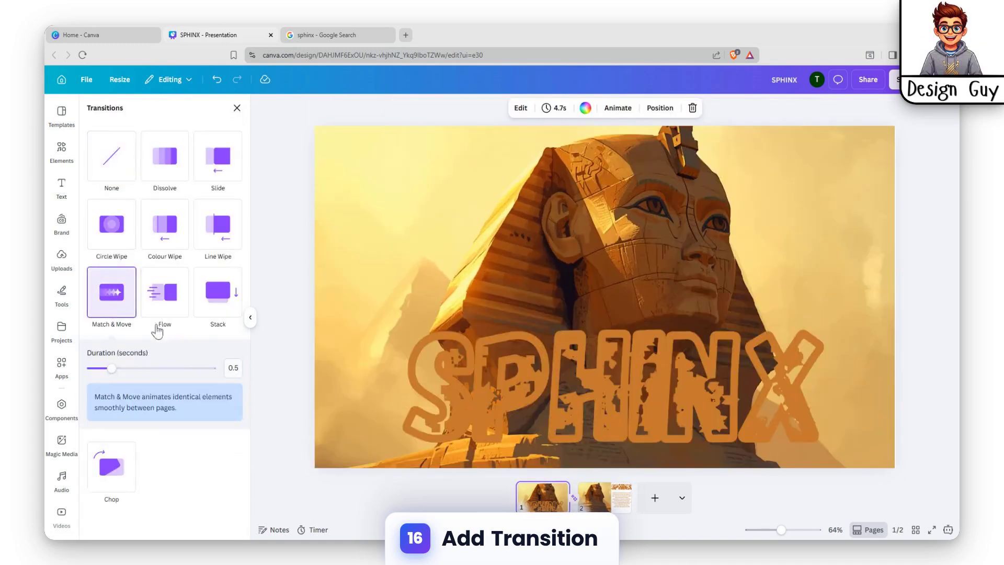
drag(112, 368, 109, 369)
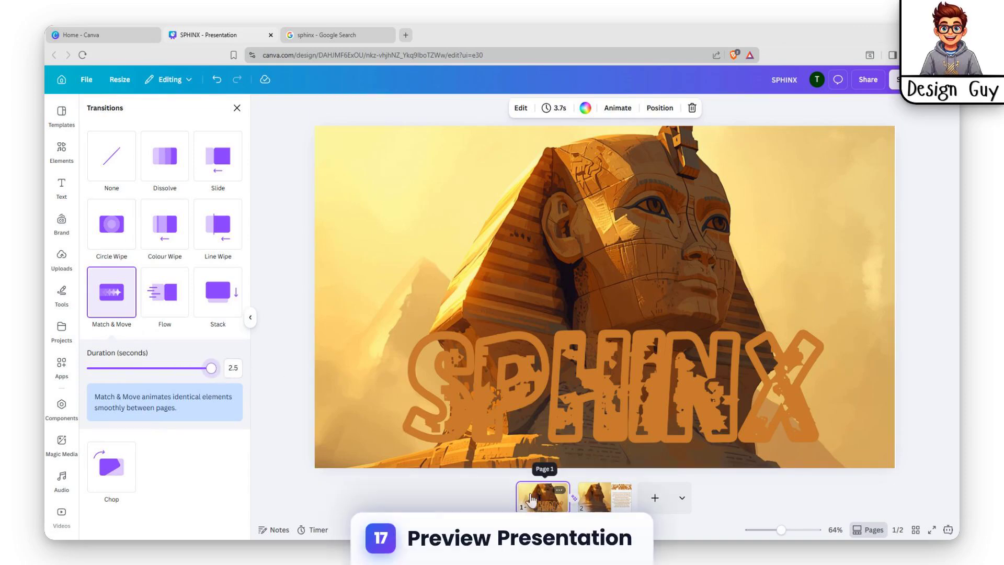
click(115, 295)
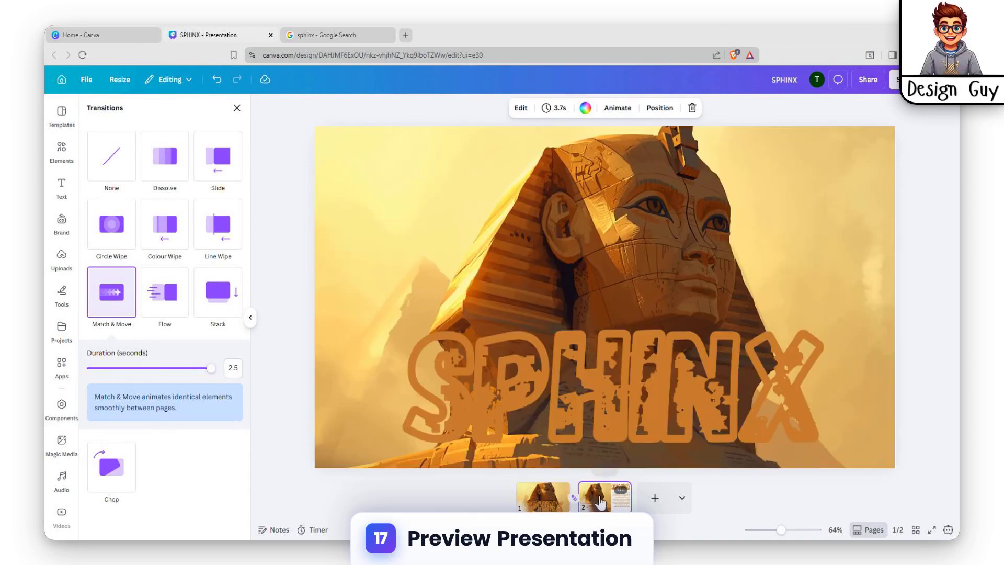
Step: Animate the second slide's text, using Burst for the SPHINX heading and Bounce for the paragraph
click(600, 502)
click(730, 210)
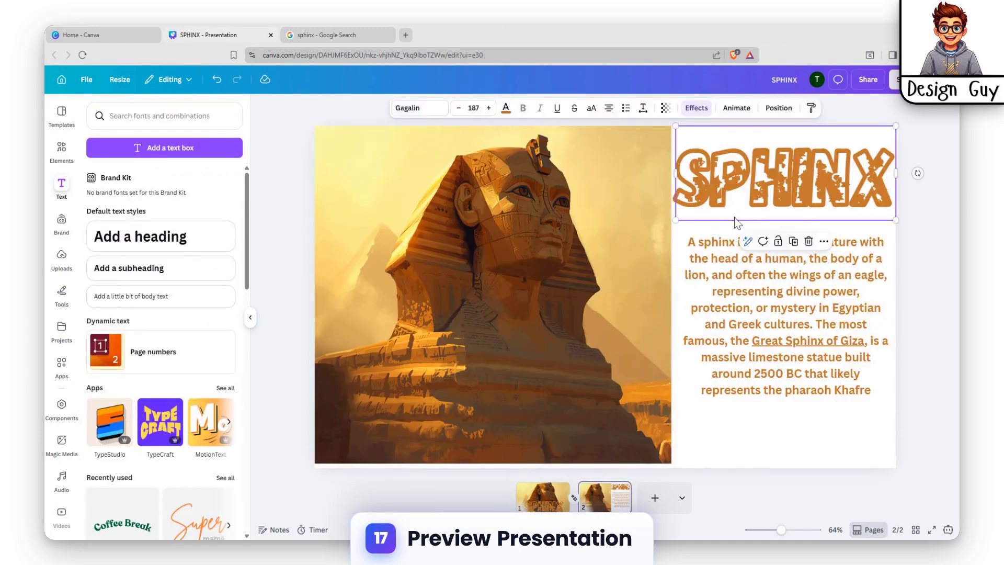
click(734, 108)
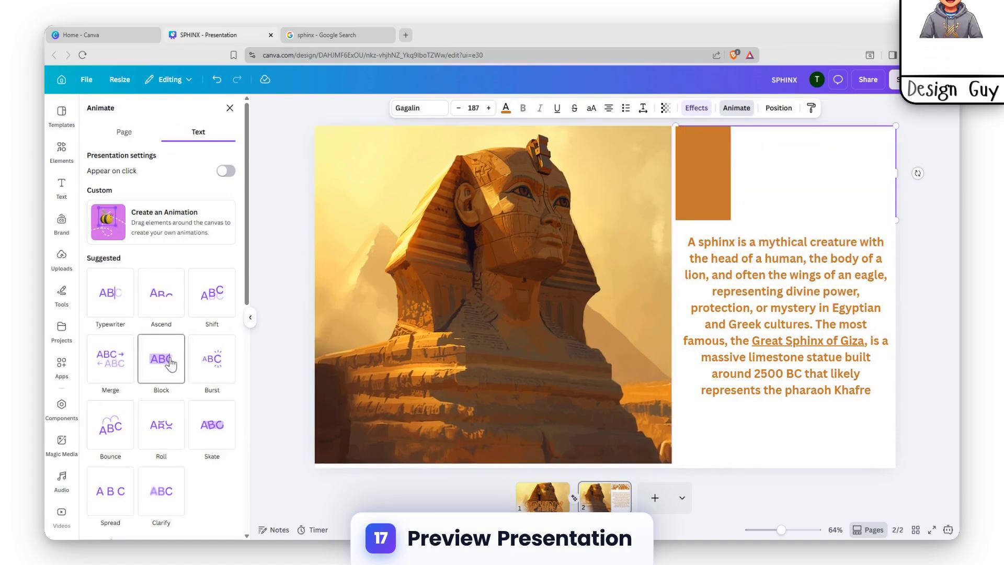
click(194, 375)
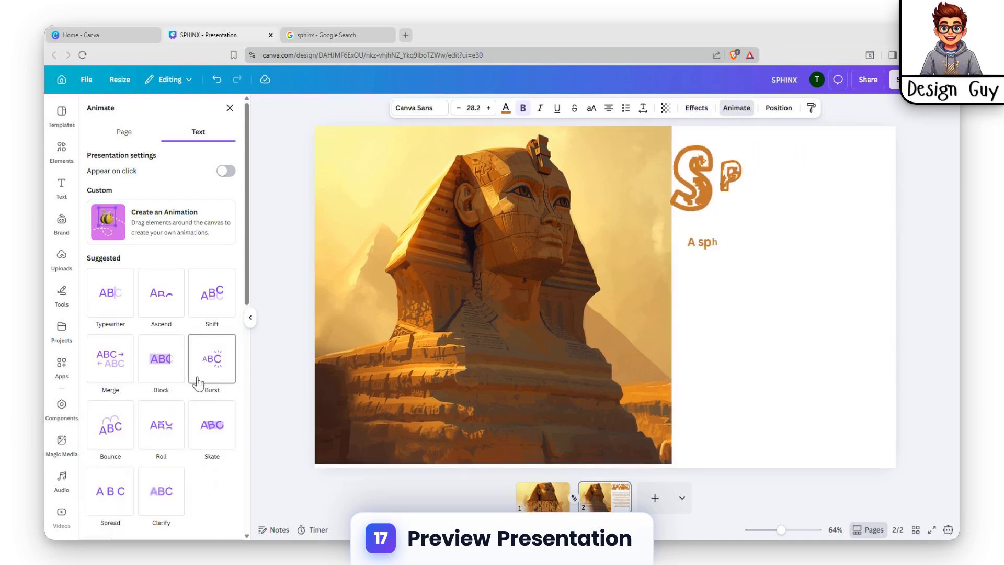
click(116, 435)
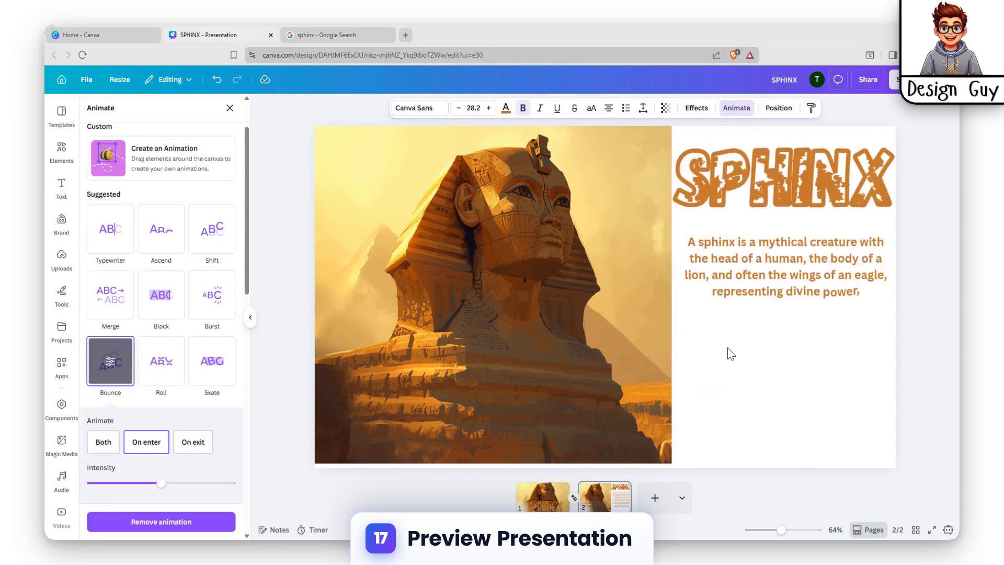
Step: Preview the presentation in full screen from the first slide through the second, and return to the editor
click(837, 84)
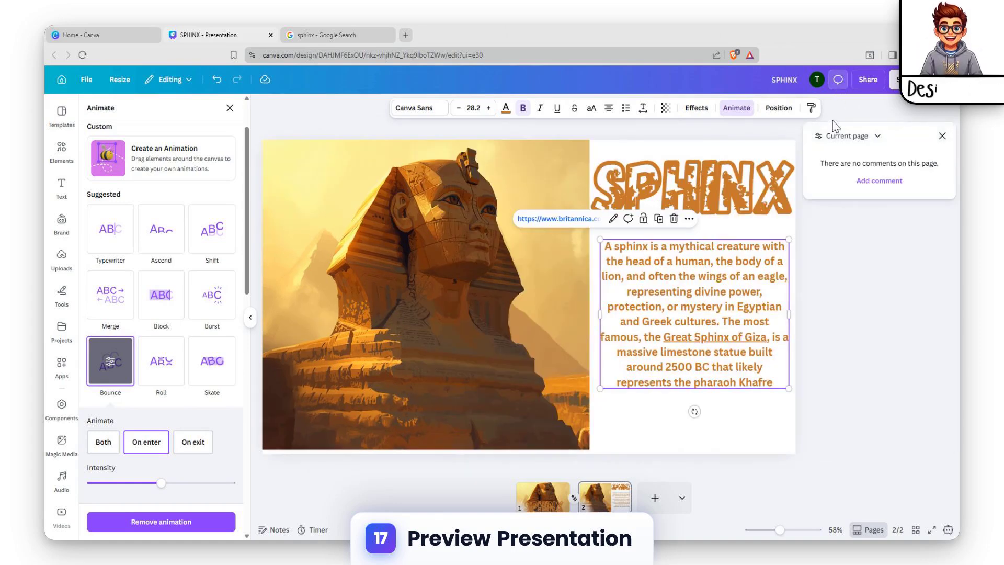
click(838, 85)
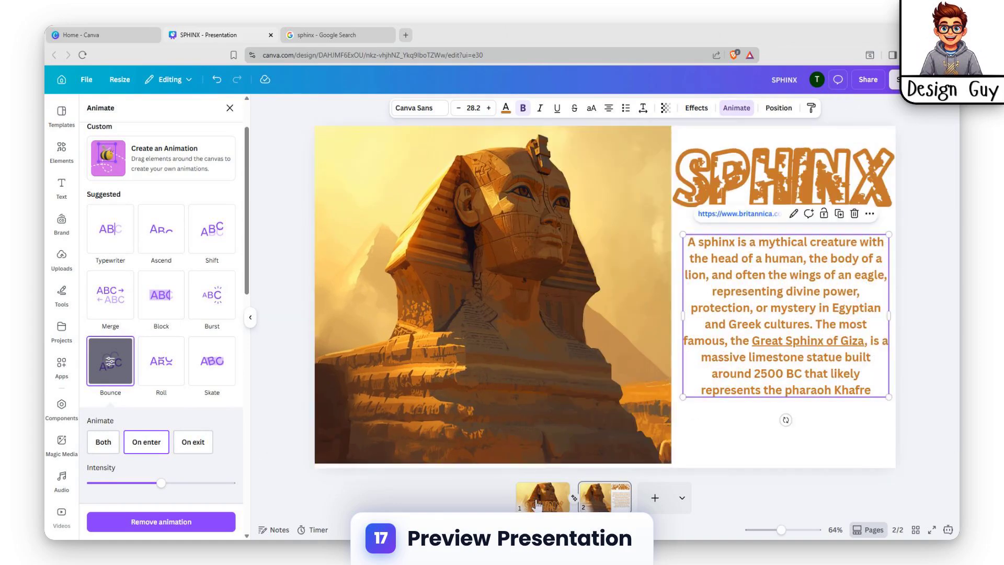
click(538, 499)
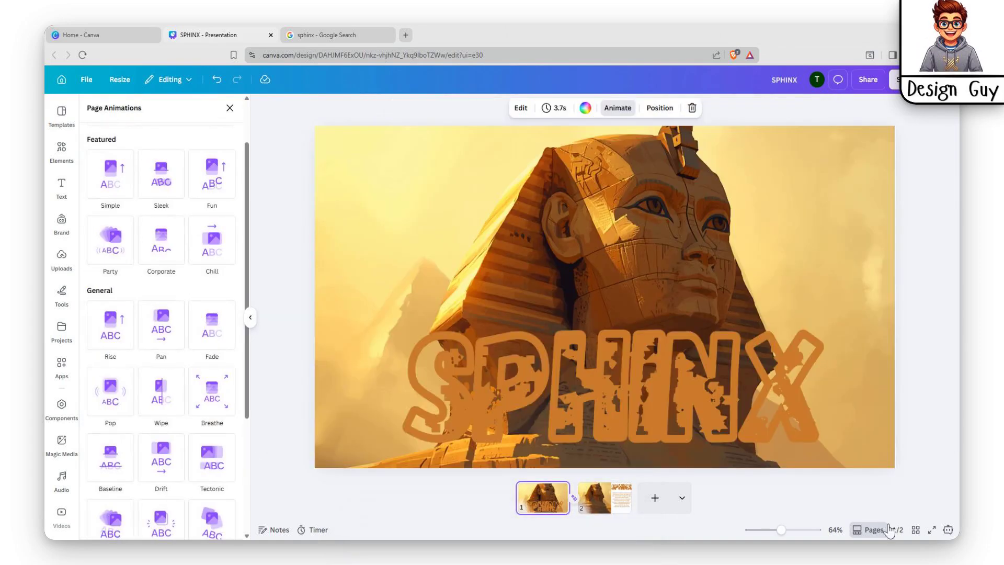
click(932, 529)
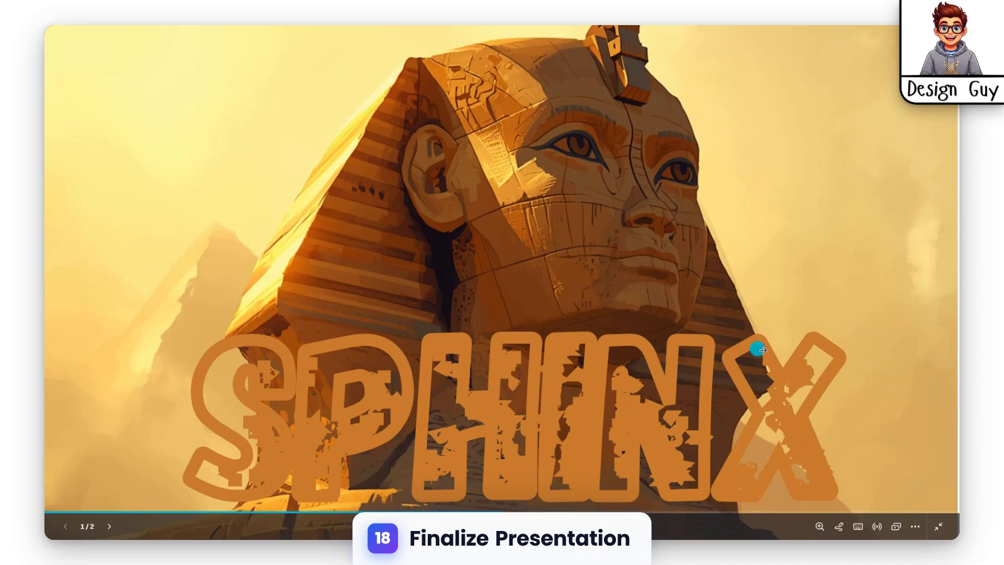
click(840, 401)
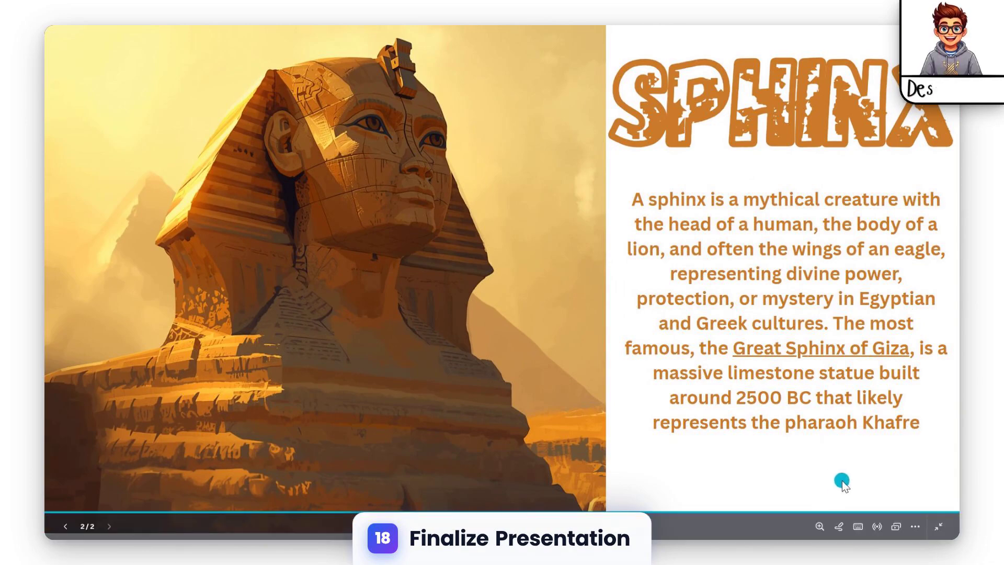
click(935, 527)
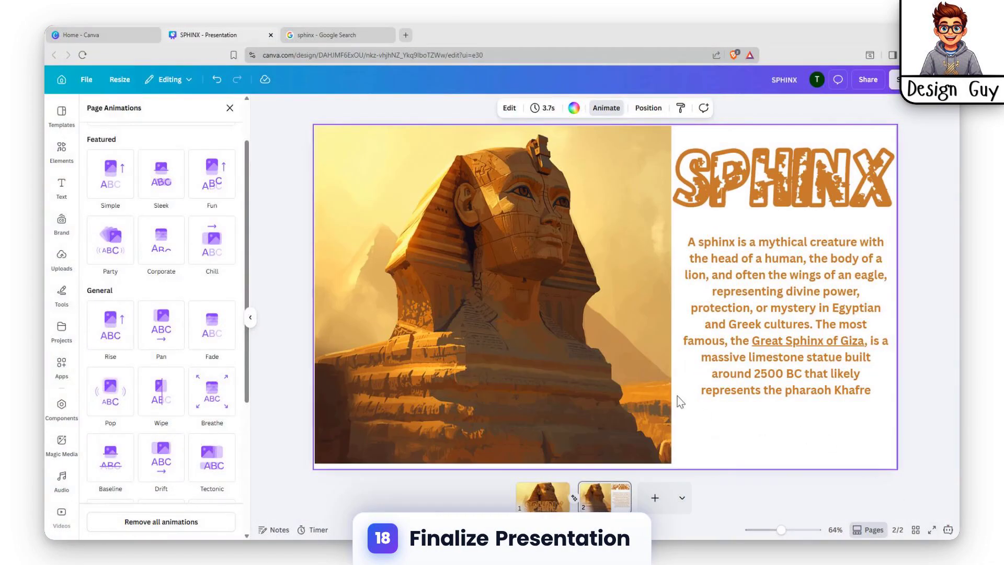
Step: Open the design's download settings and set the file type to PPTX
click(878, 86)
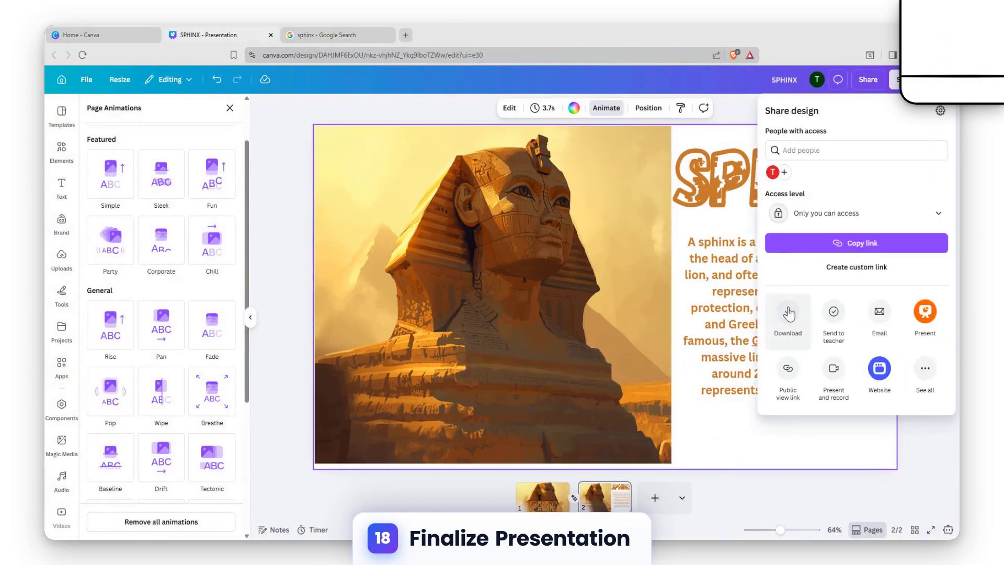
click(789, 314)
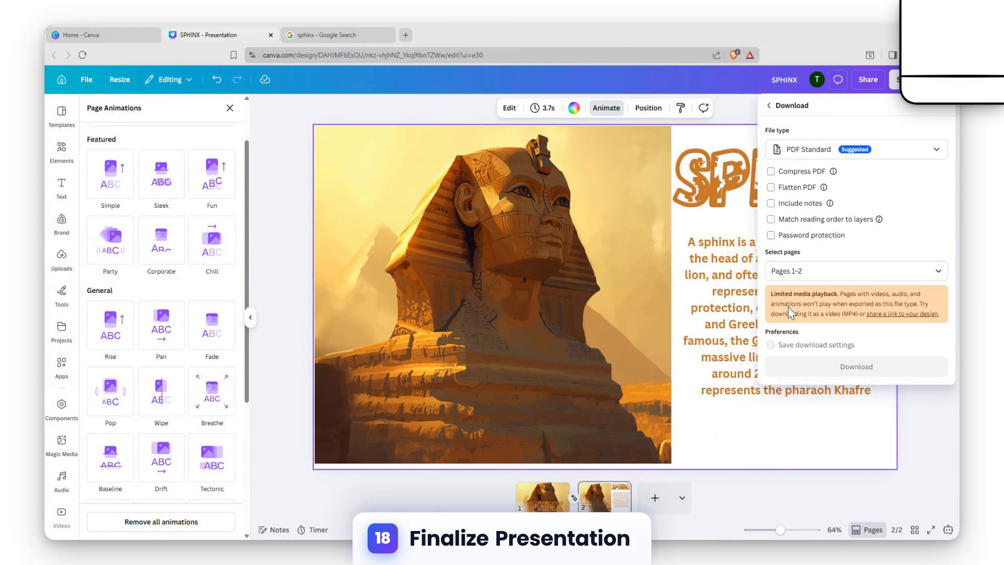
click(882, 151)
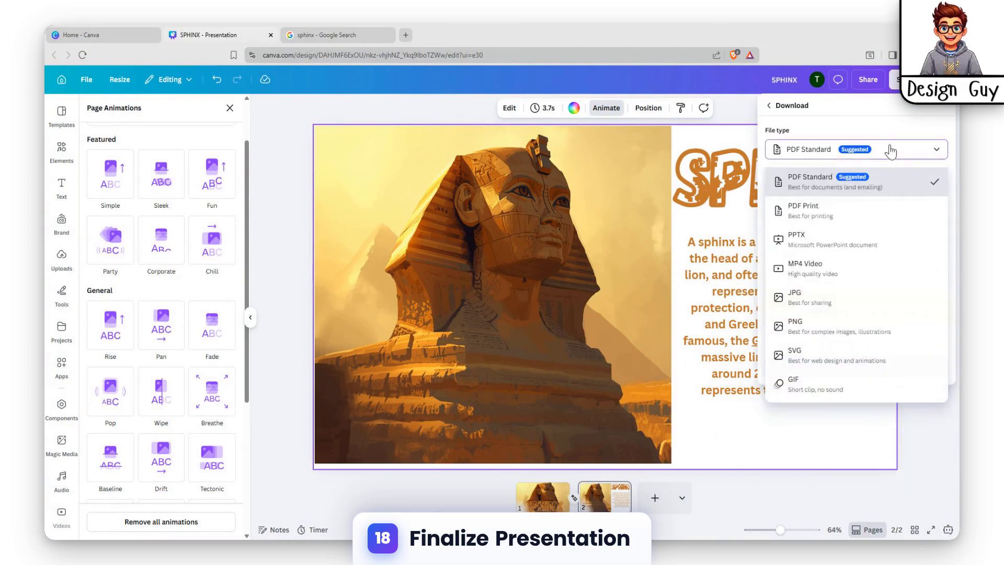
click(837, 265)
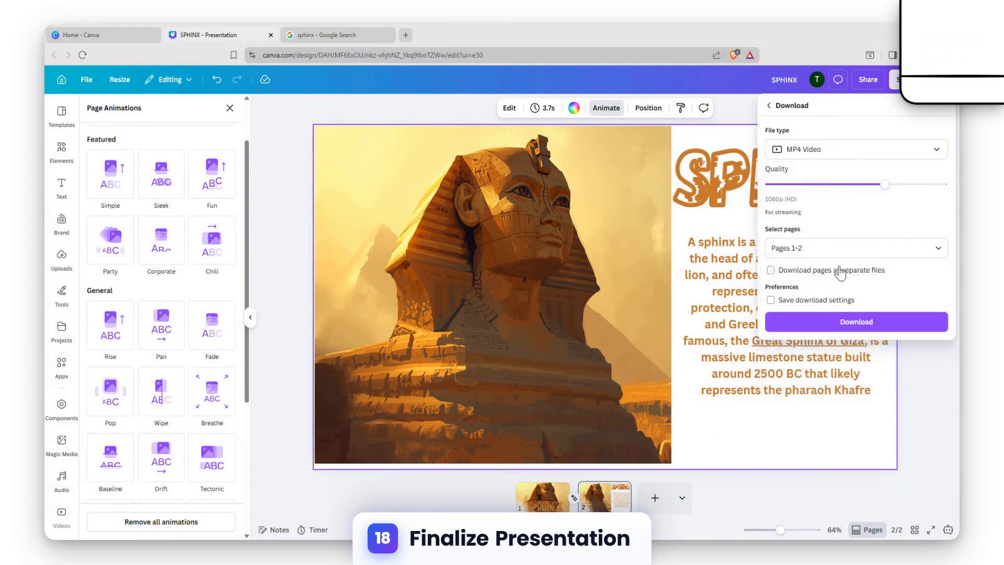
click(855, 149)
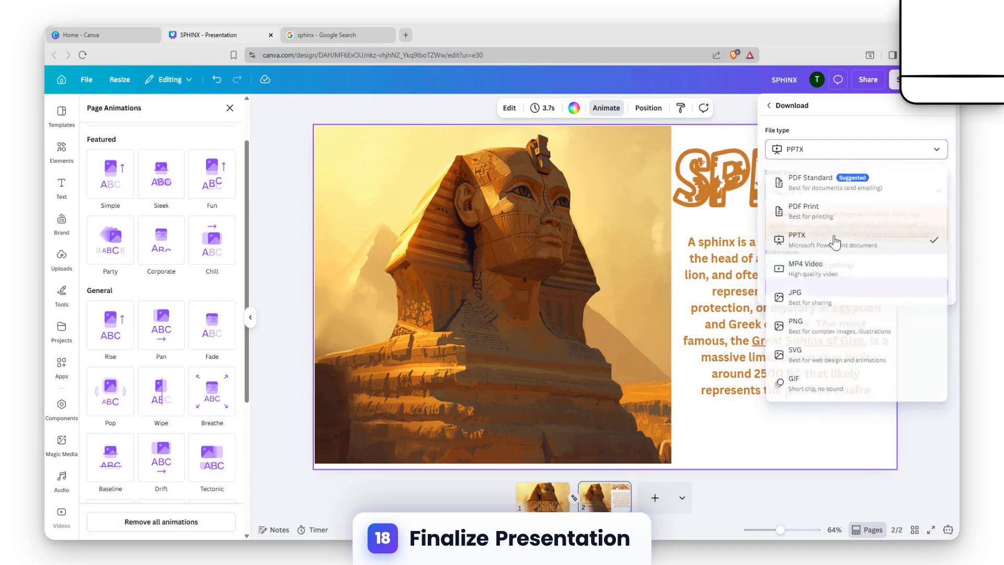
click(835, 240)
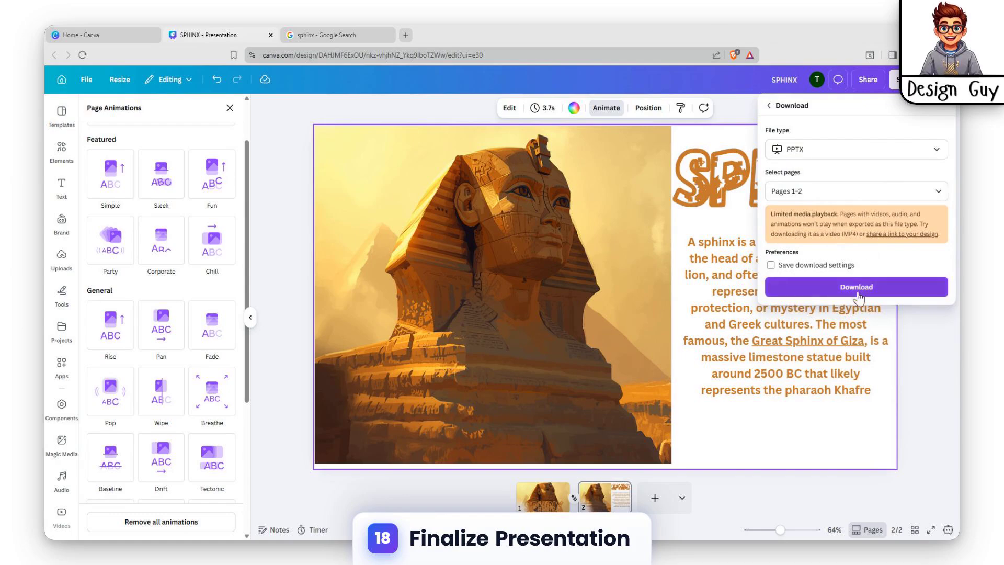